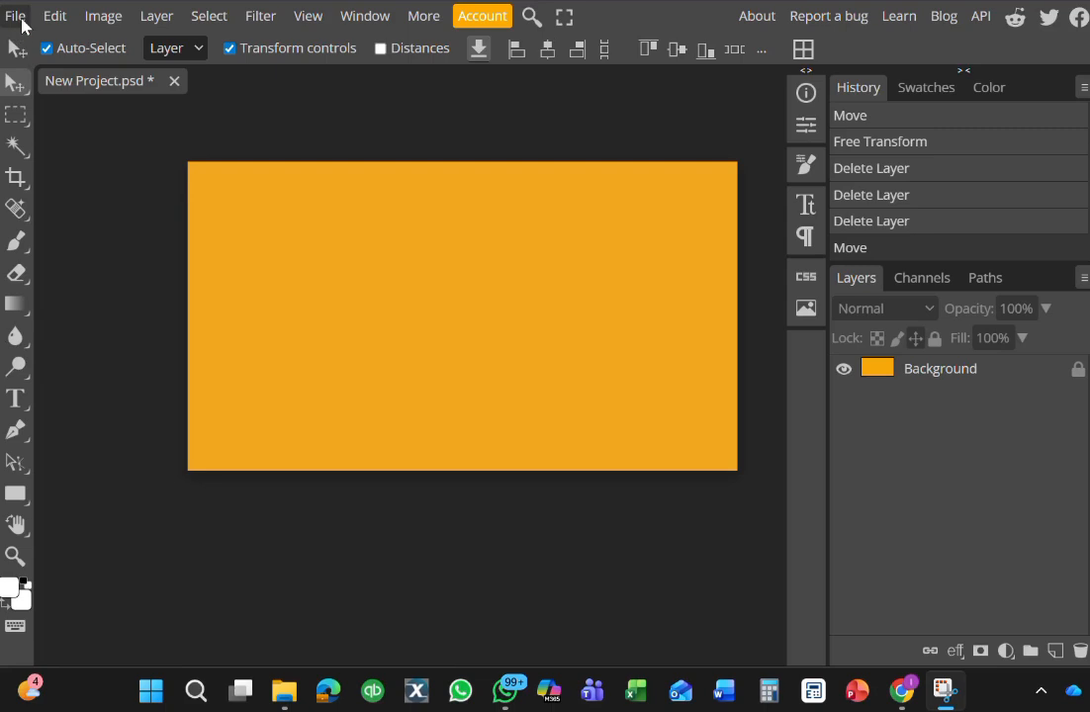
mouse_move(290, 695)
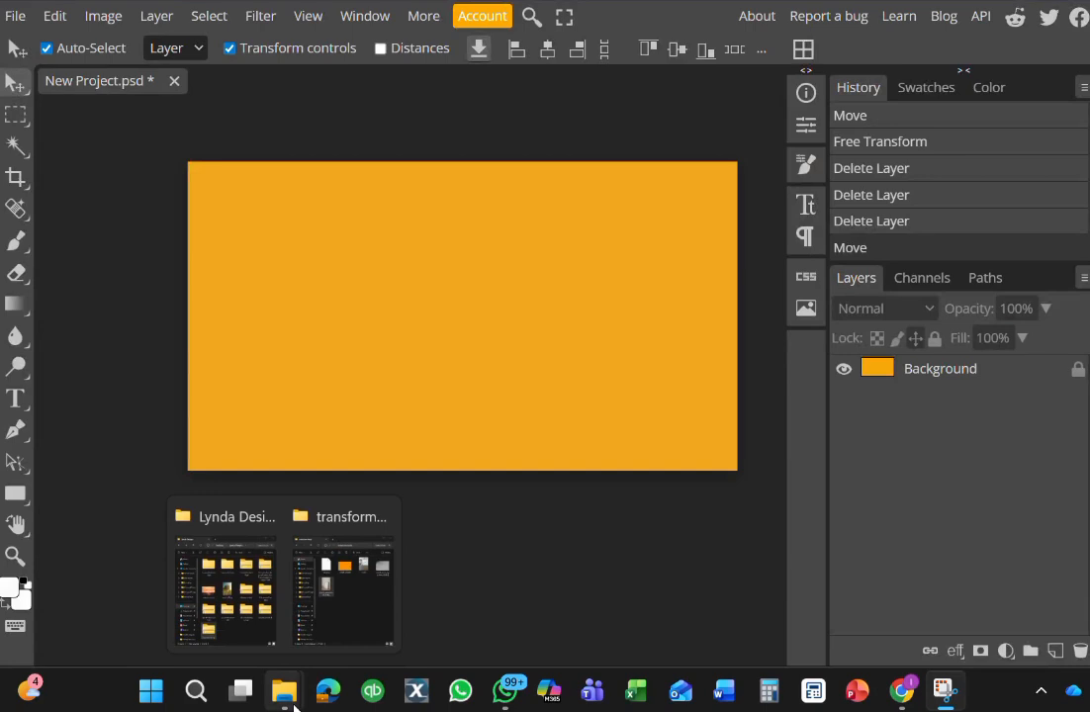
left_click(1047, 3)
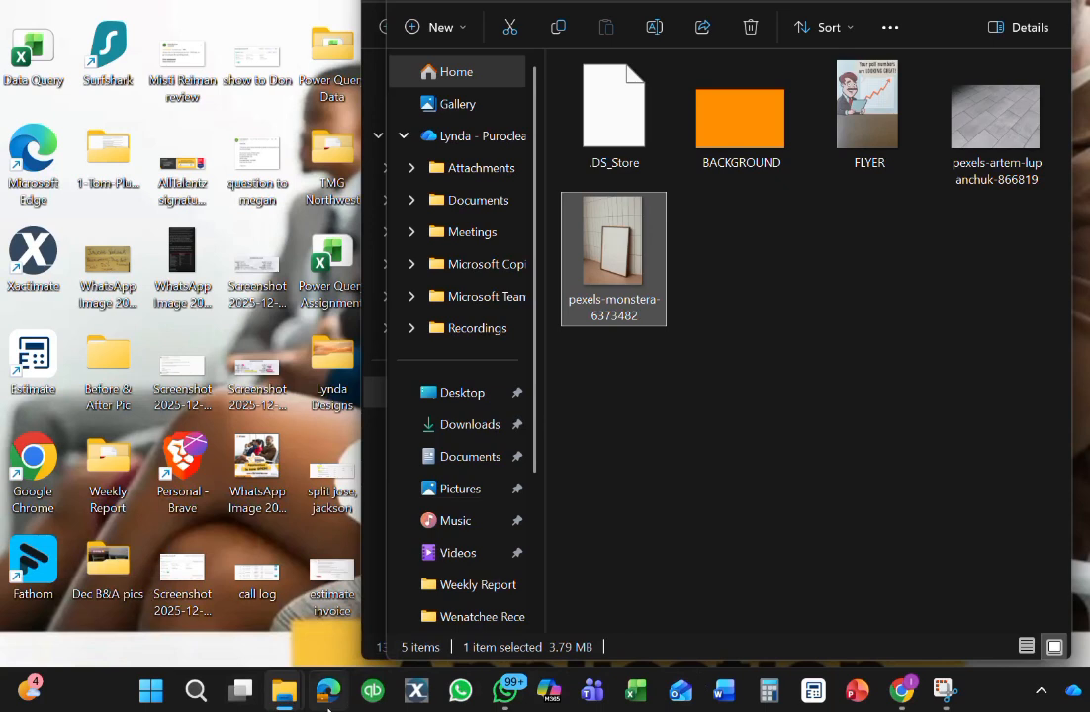
left_click(903, 693)
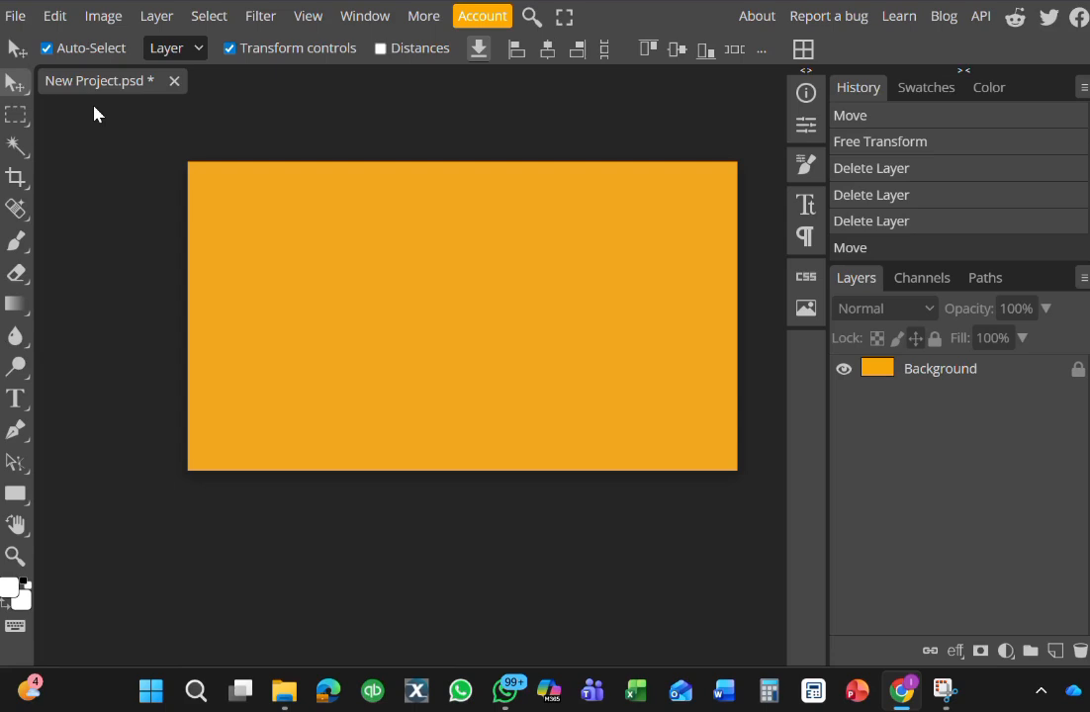
Place the BACKGROUND image from File Explorer into the open project and move its layer above the locked Background layer
left_click(284, 689)
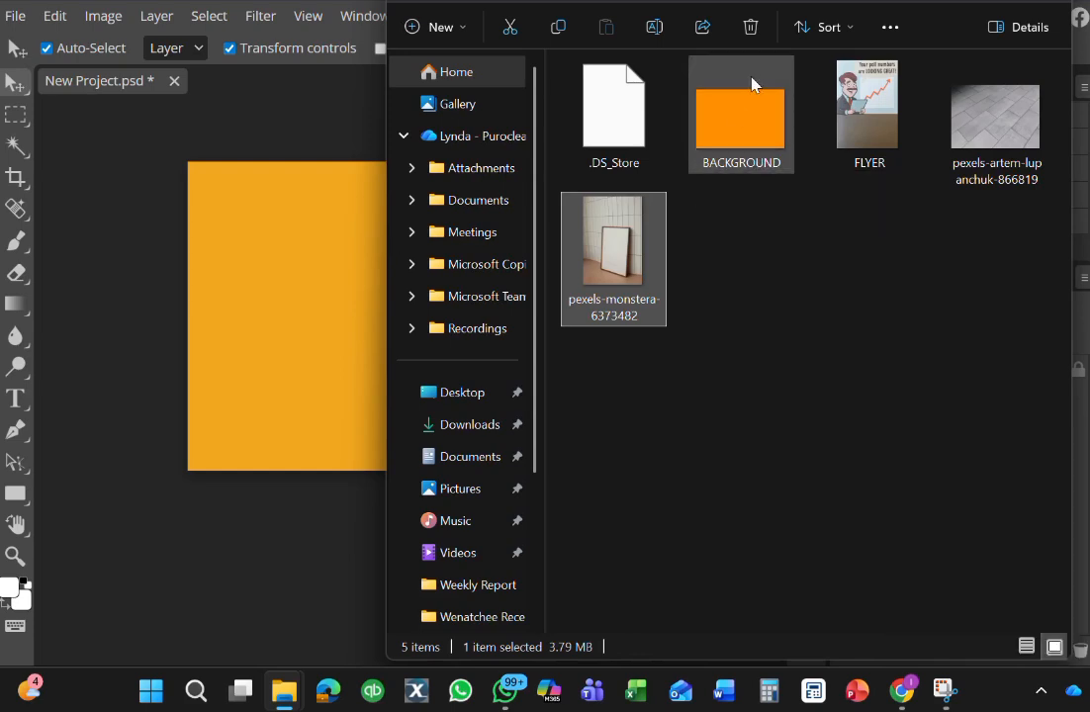
left_click(731, 124)
left_click_drag(730, 124, 222, 316)
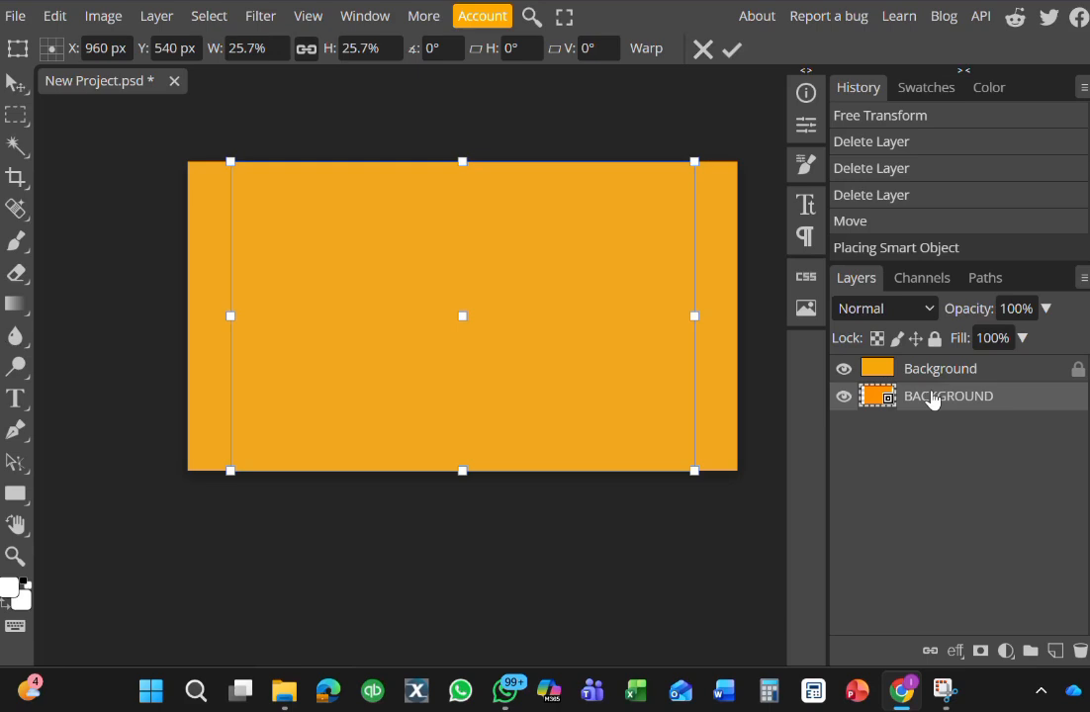
left_click_drag(934, 403, 932, 370)
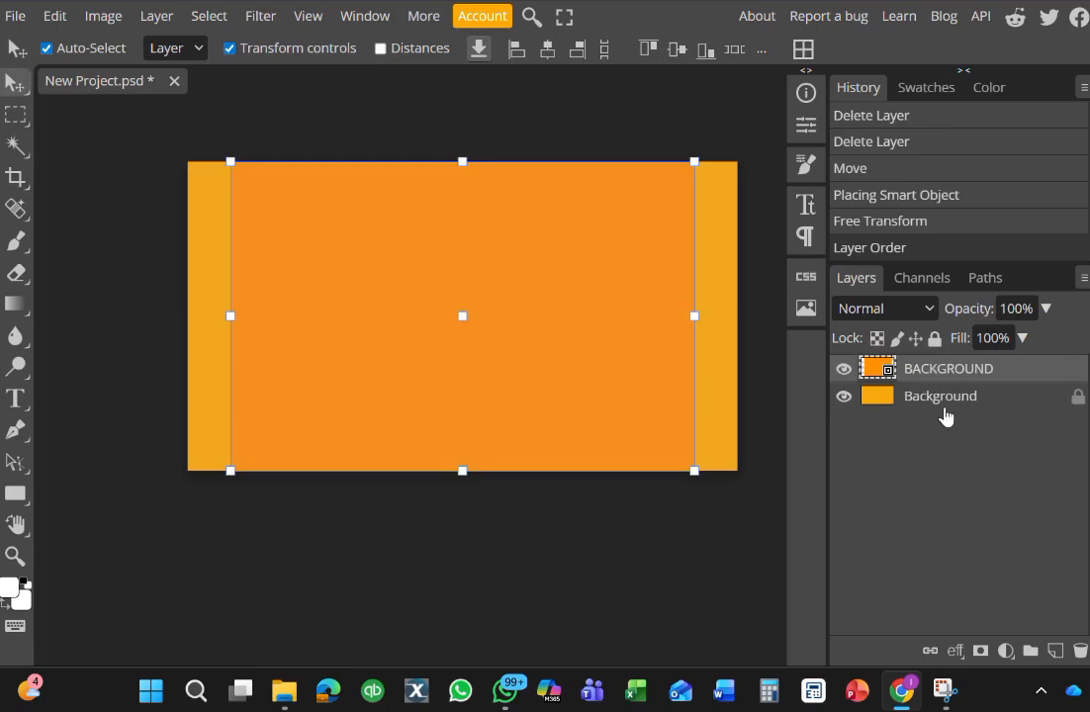
Rename the placed BACKGROUND layer to BACKGROUND 2
double_click(972, 370)
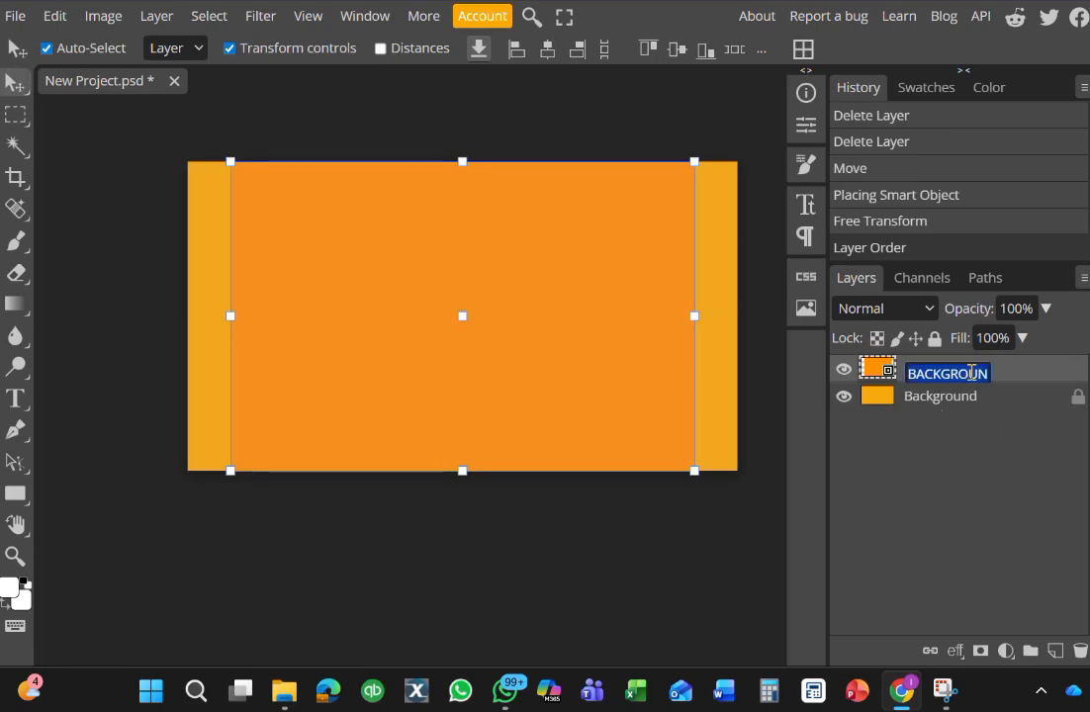
left_click(988, 373)
key("Right")
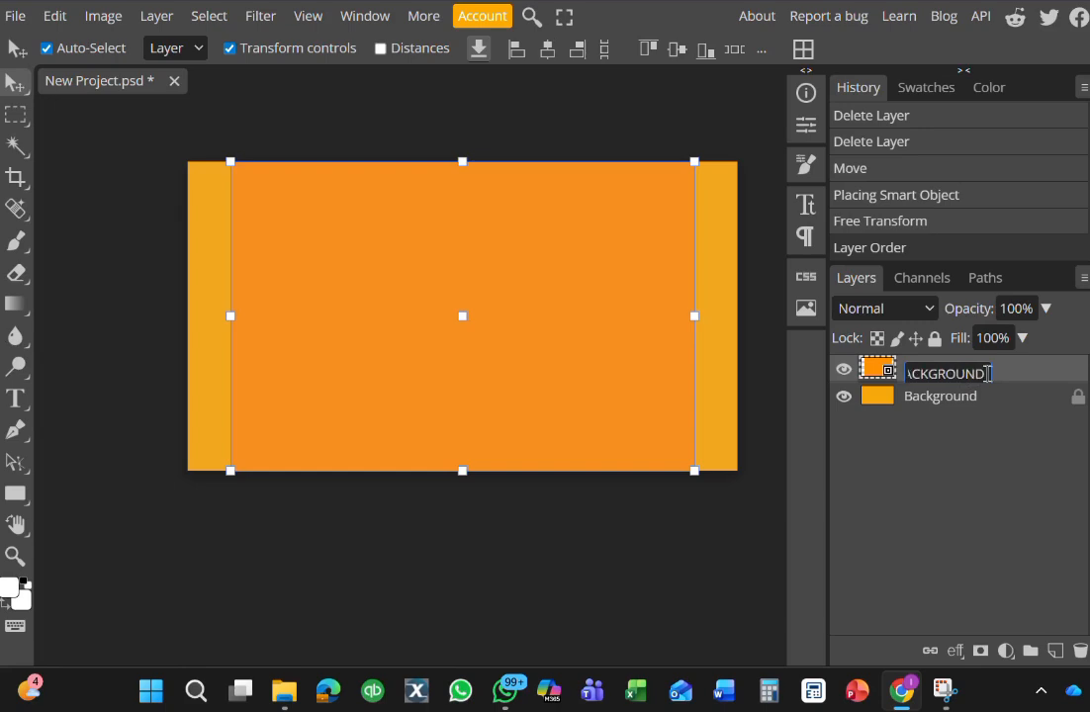
type("2")
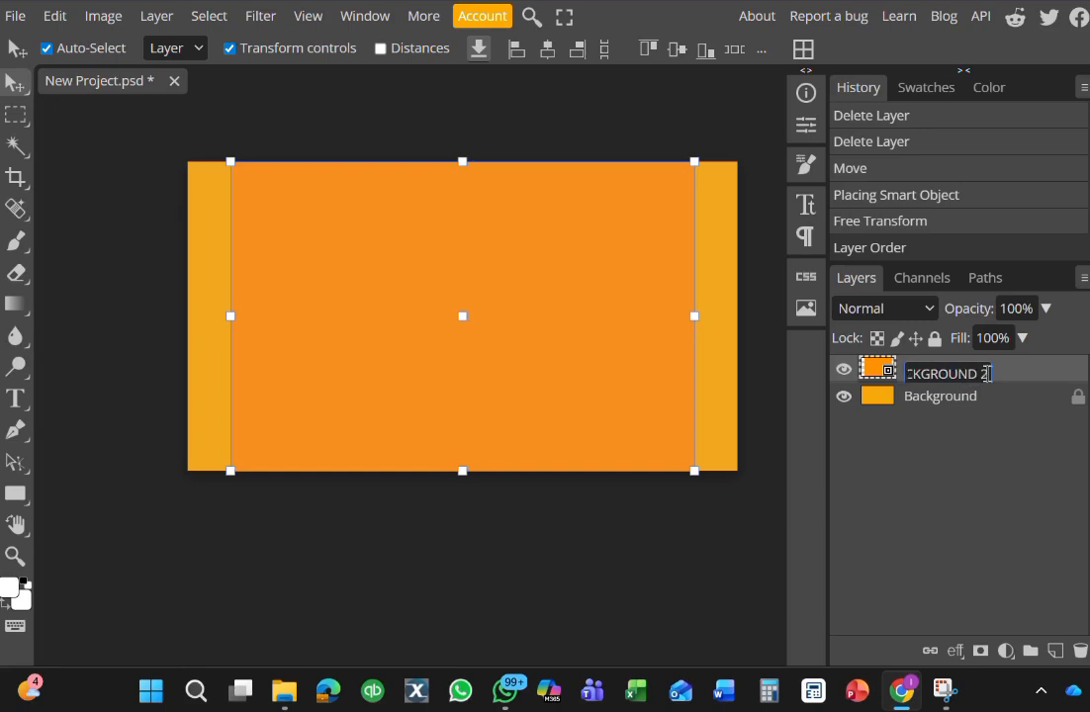
left_click(969, 481)
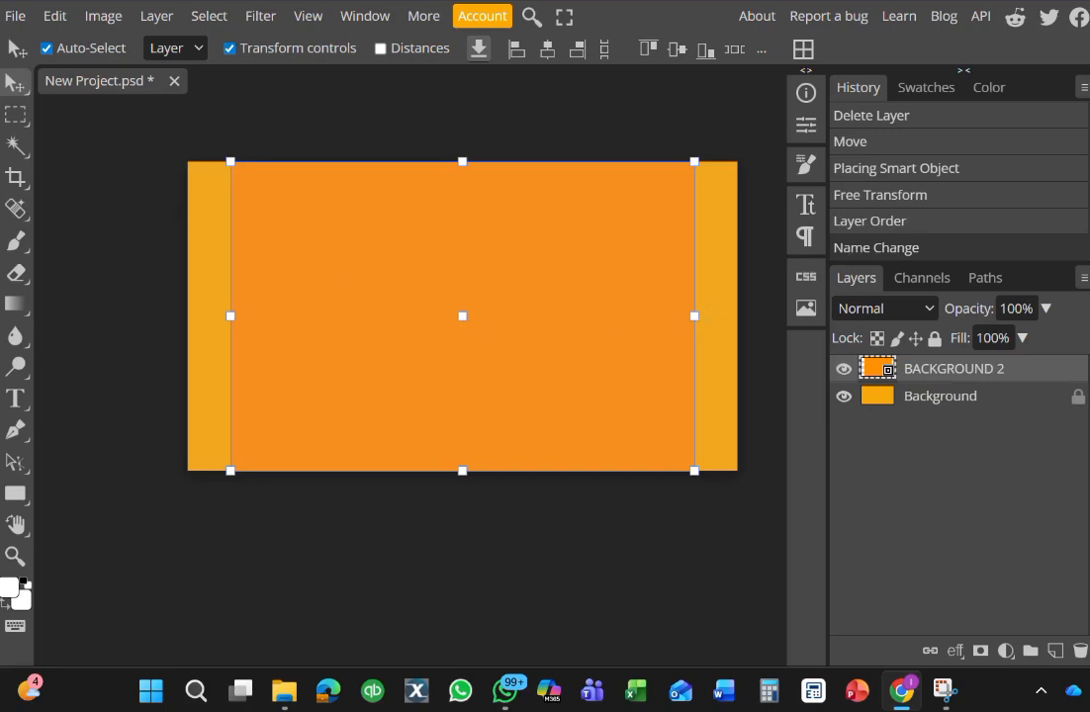
Free-transform the BACKGROUND 2 layer so it covers the whole canvas, apply the transform and deselect the layer
left_click_drag(695, 316, 731, 316)
left_click_drag(233, 316, 181, 319)
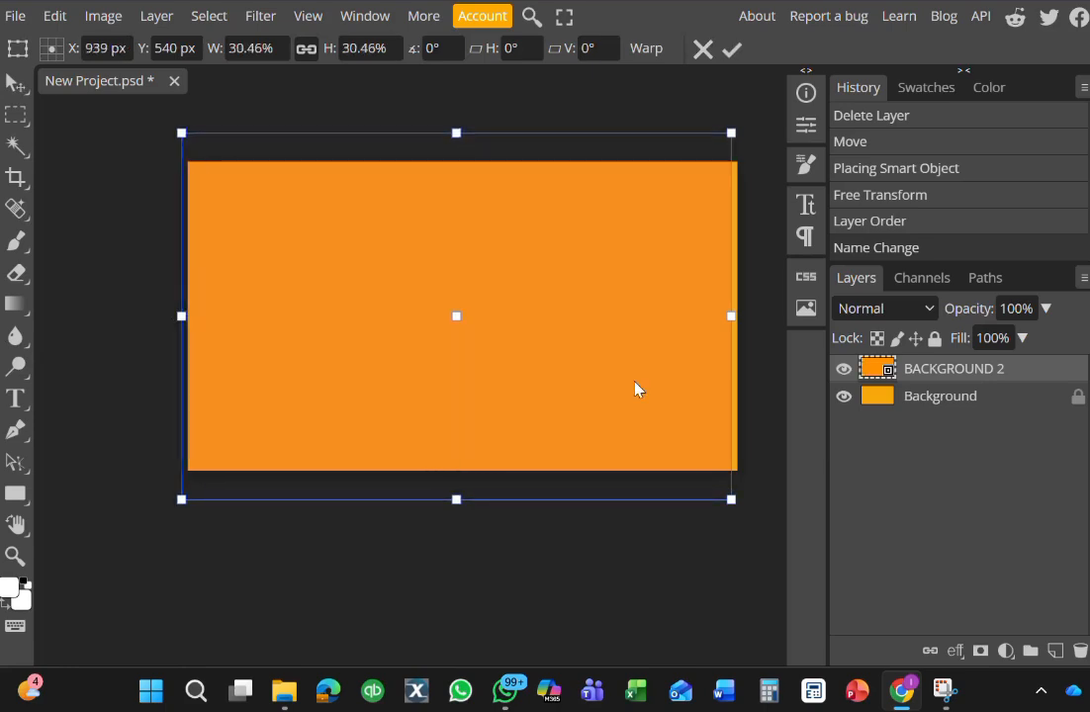
left_click_drag(726, 313, 754, 337)
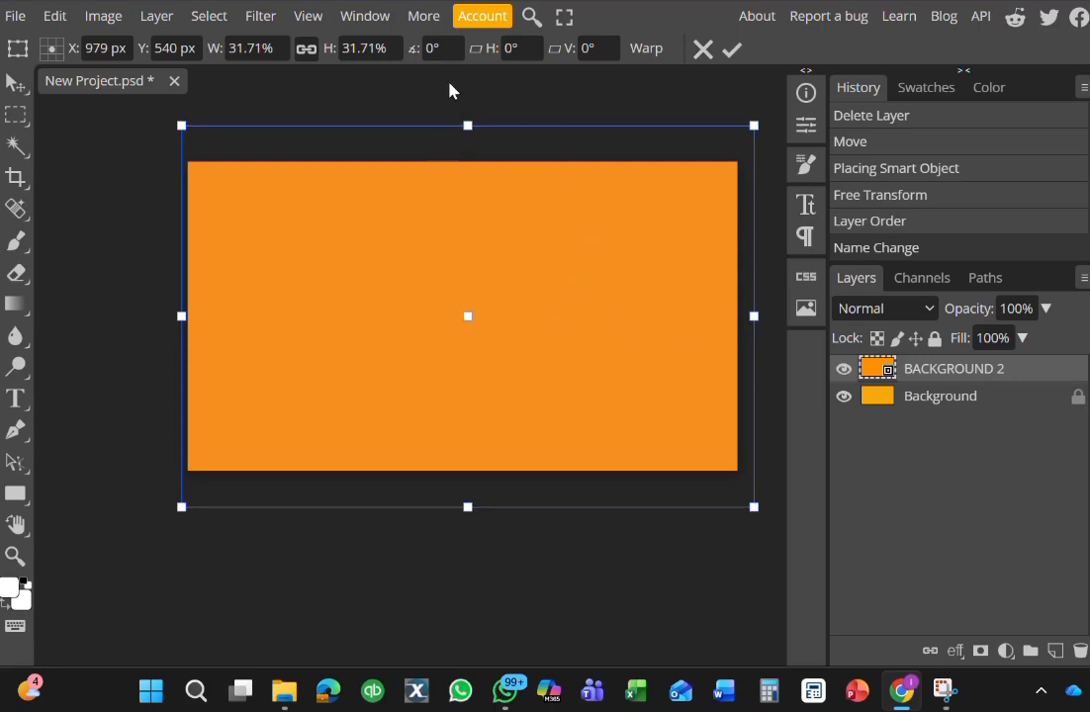
left_click_drag(468, 126, 469, 159)
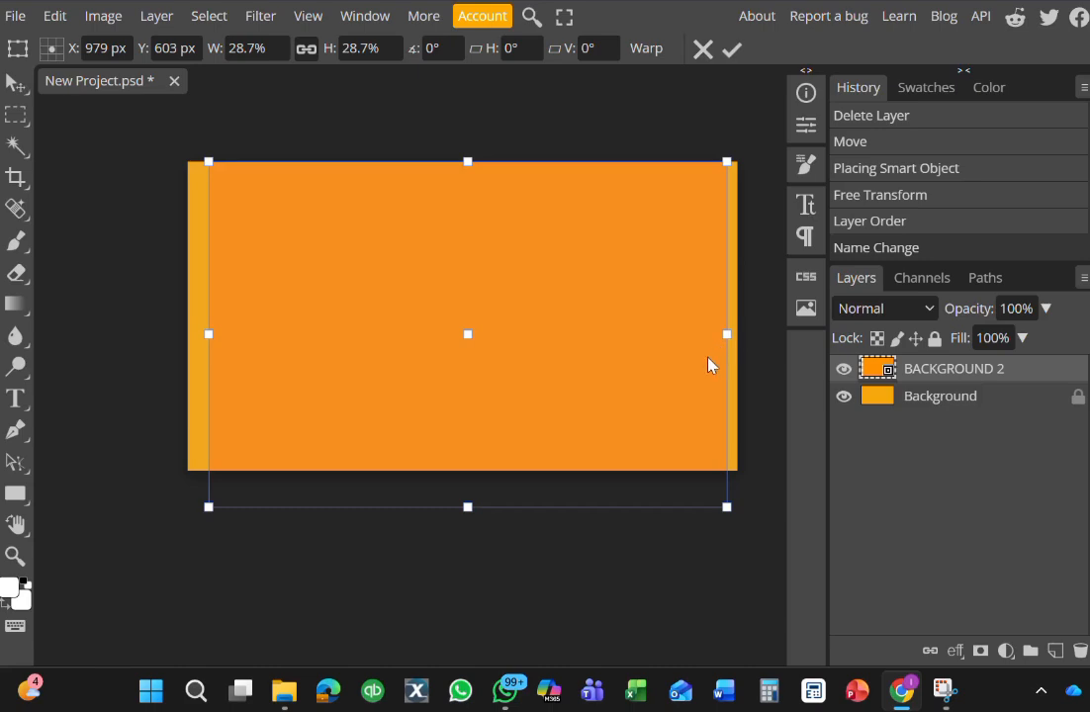
left_click_drag(725, 334, 735, 337)
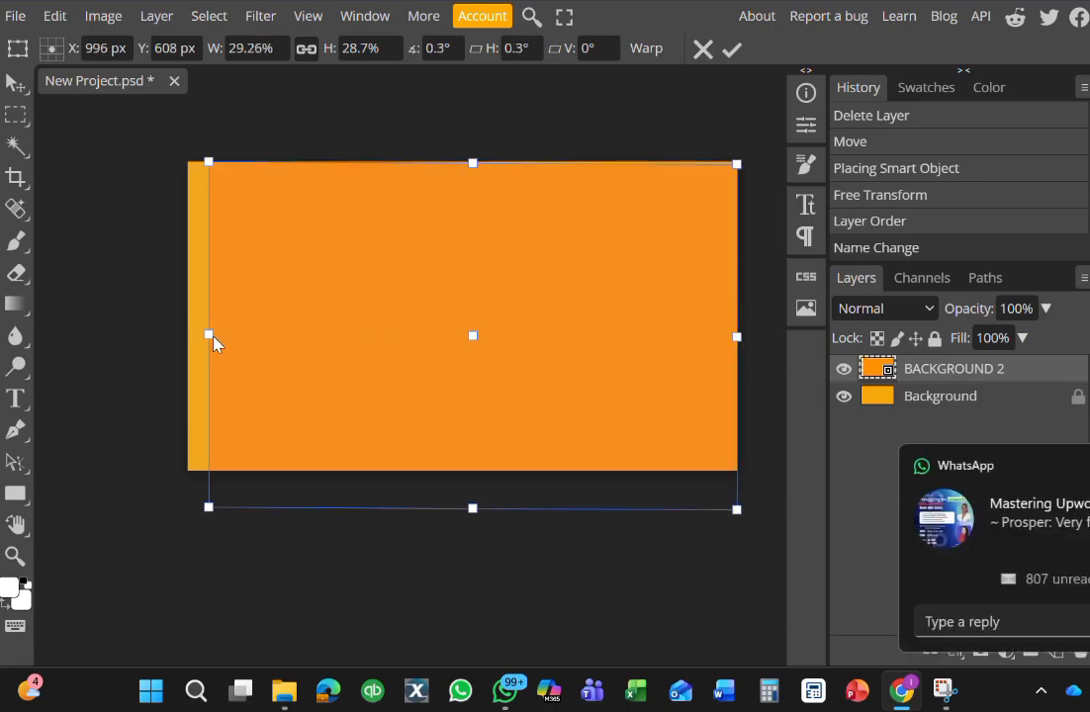
left_click_drag(208, 335, 202, 334)
left_click(732, 49)
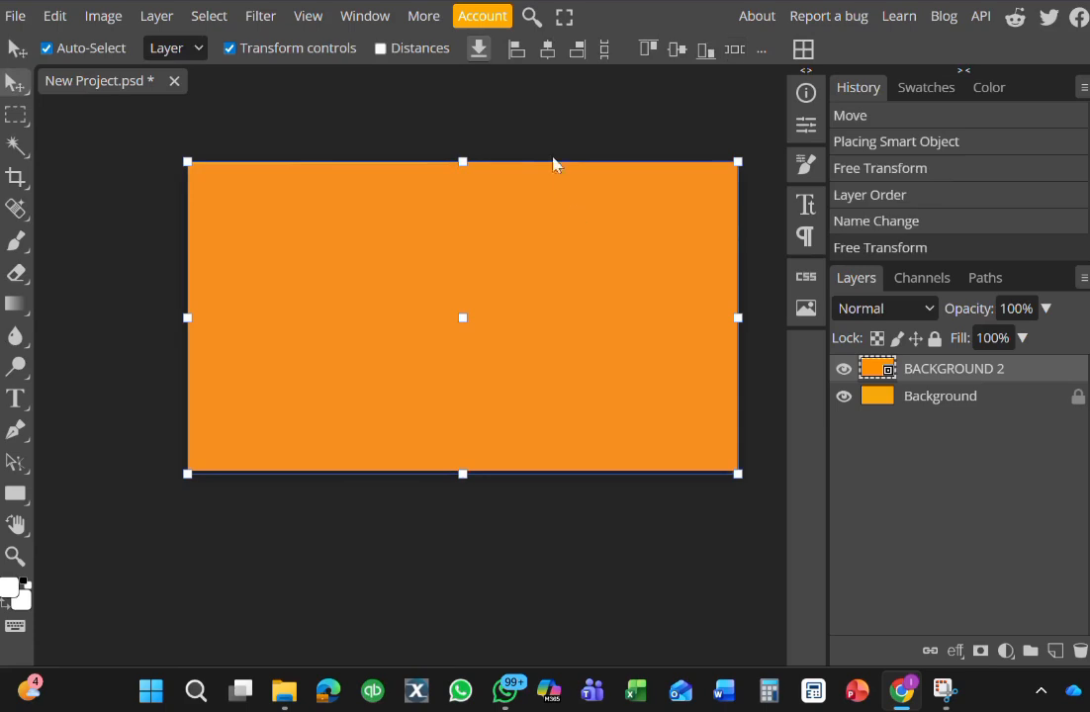
left_click(265, 109)
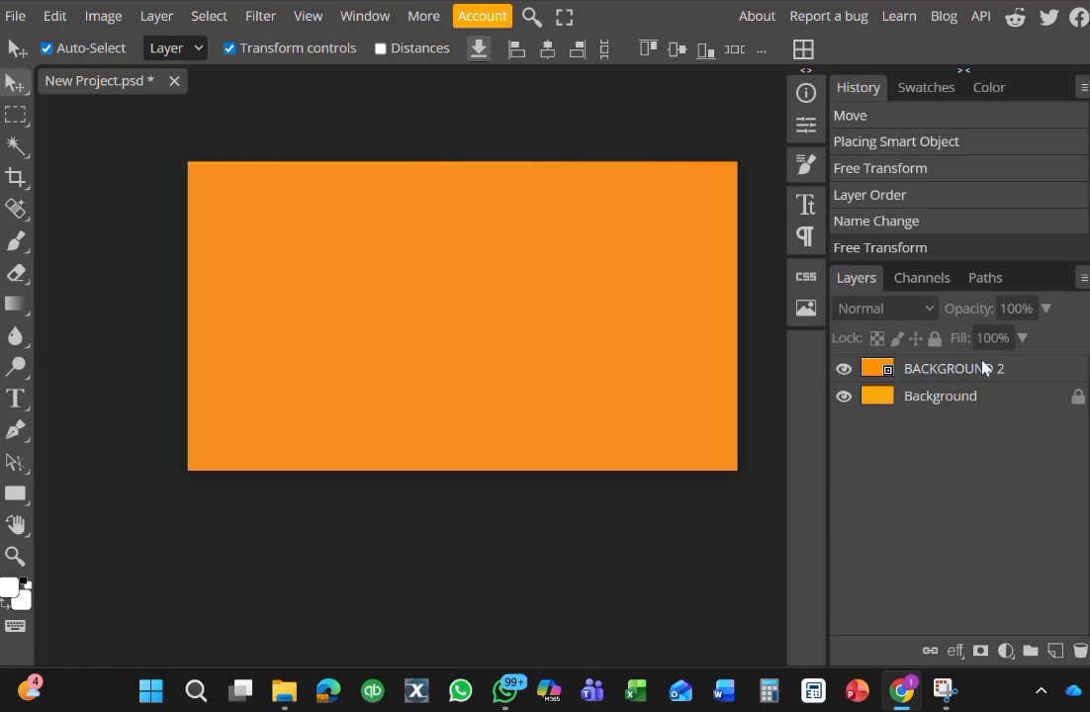
Compare the two background layers by hiding BACKGROUND 2 and showing it again
left_click(879, 404)
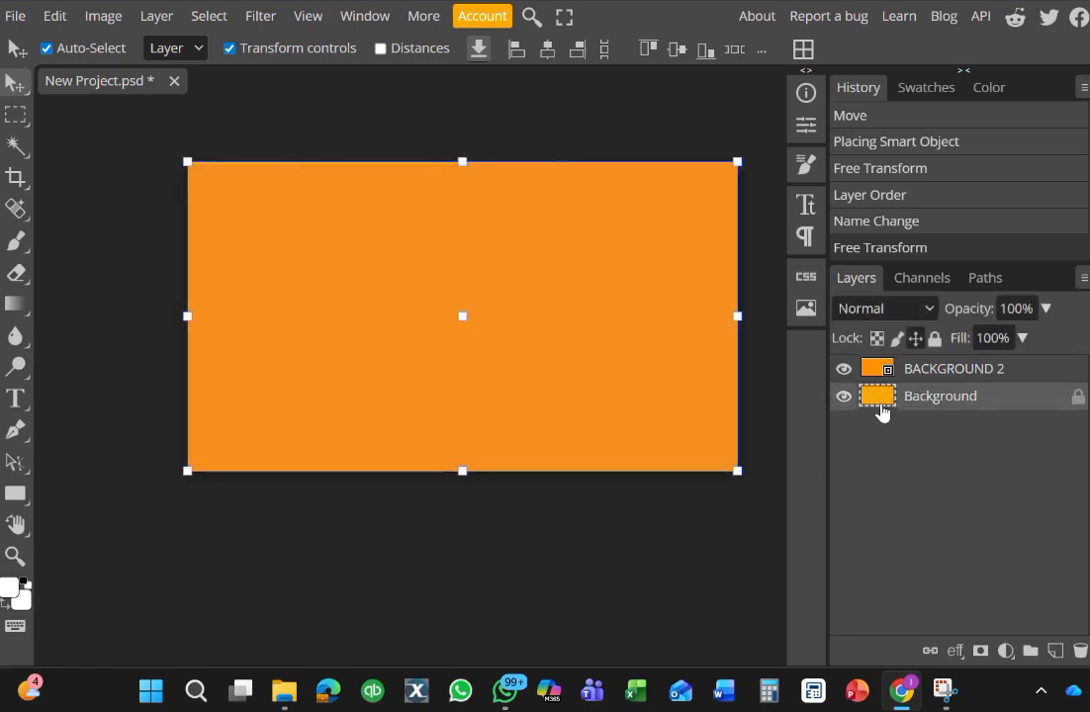
left_click(844, 369)
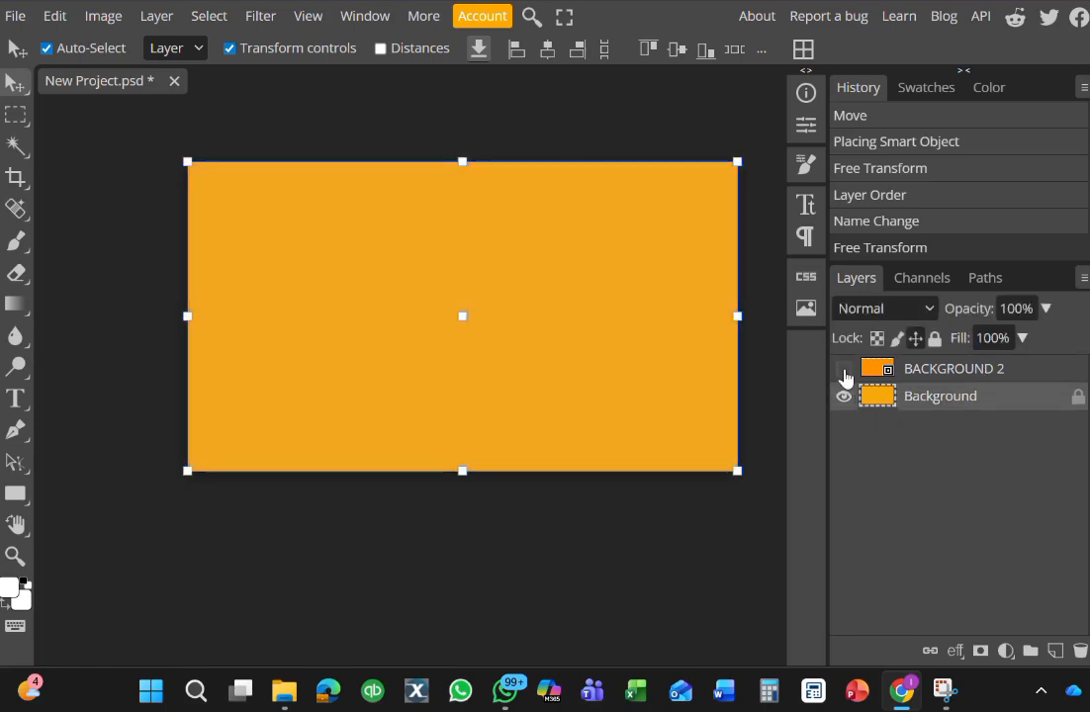
left_click(919, 378)
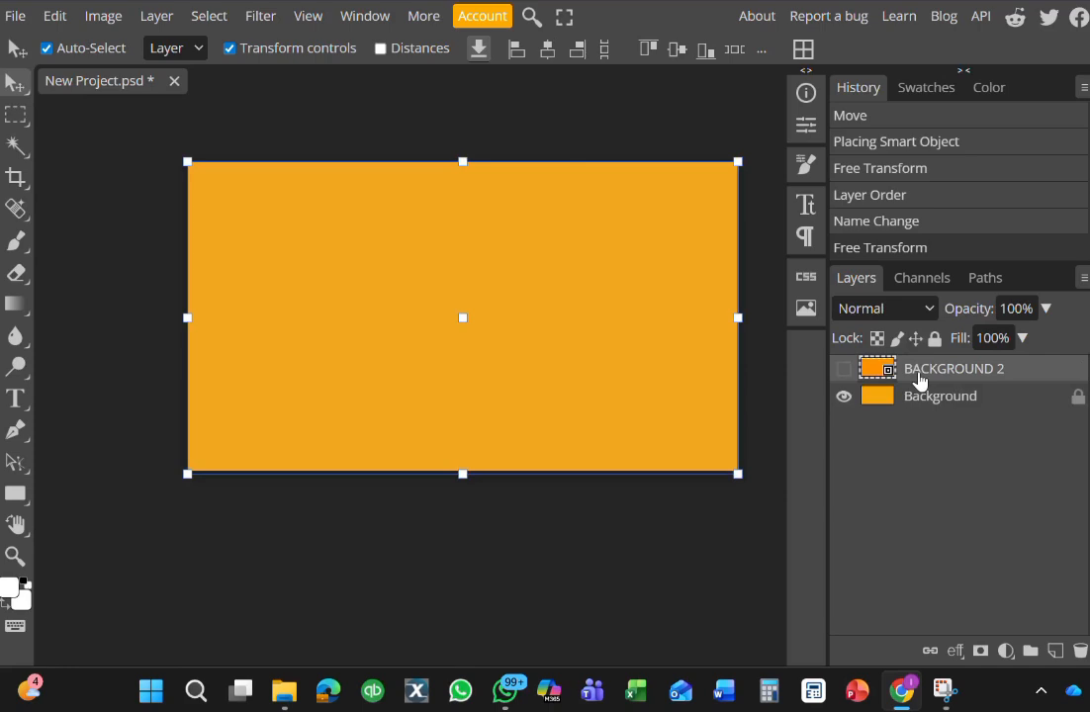
left_click(844, 369)
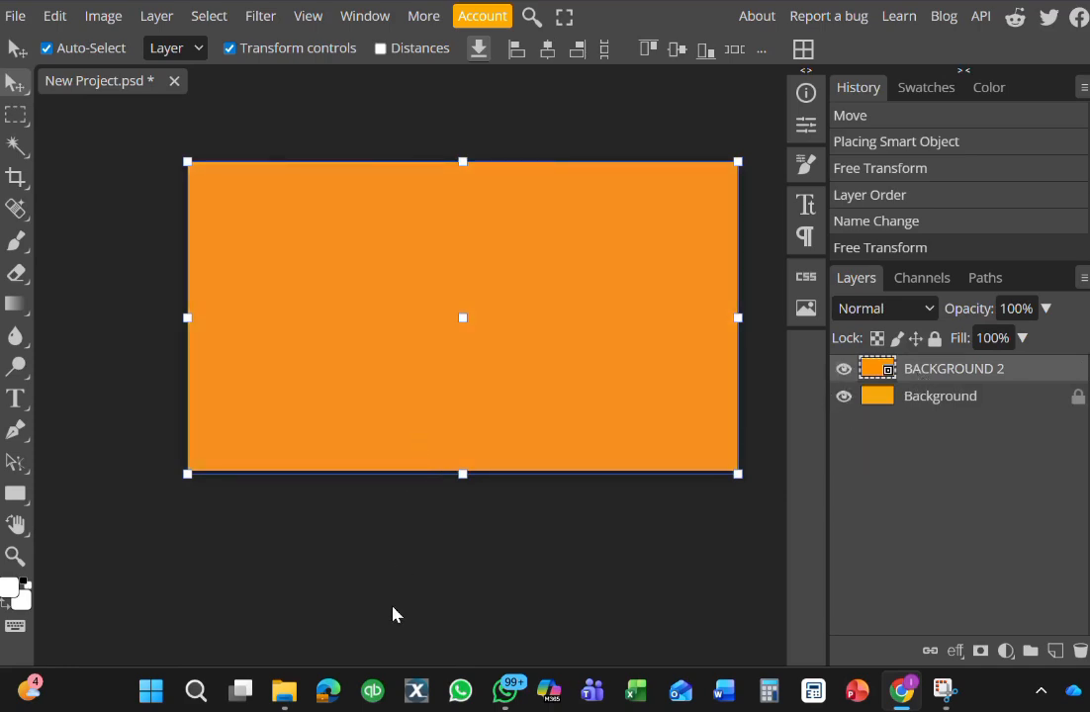
Place the pexels-monstera-6373482 photo from File Explorer, scale it to about 22.66% and position it over the middle of the canvas
mouse_move(284, 689)
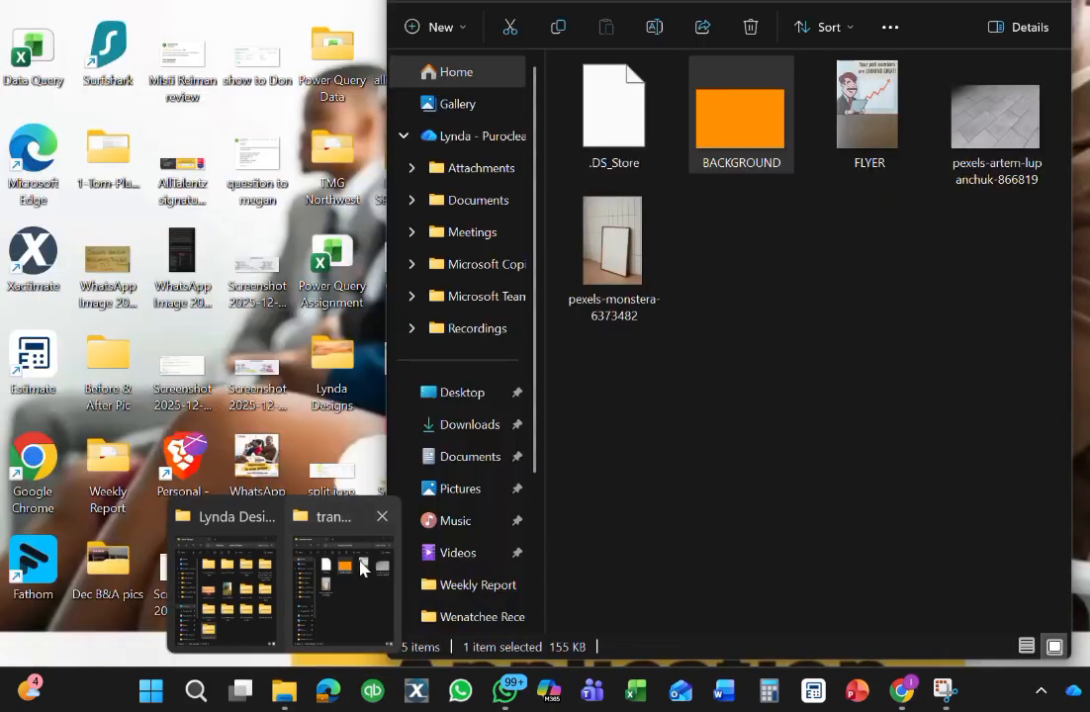
left_click(361, 569)
left_click(614, 259)
left_click_drag(613, 259, 292, 302)
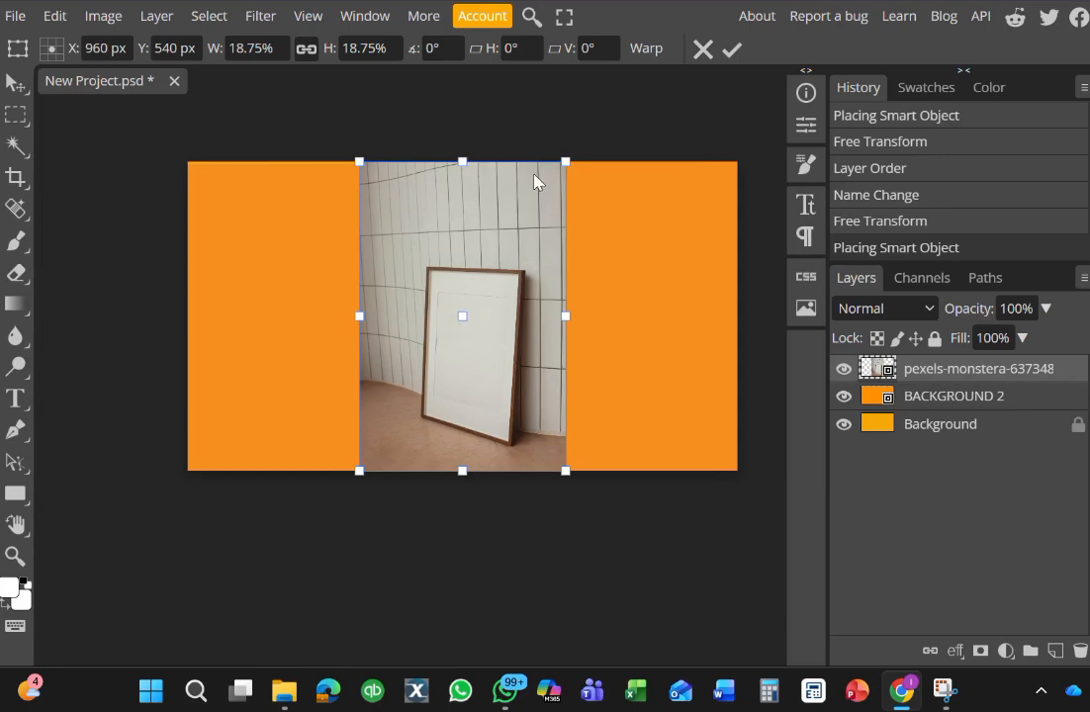
left_click_drag(574, 161, 584, 134)
left_click_drag(584, 471, 583, 520)
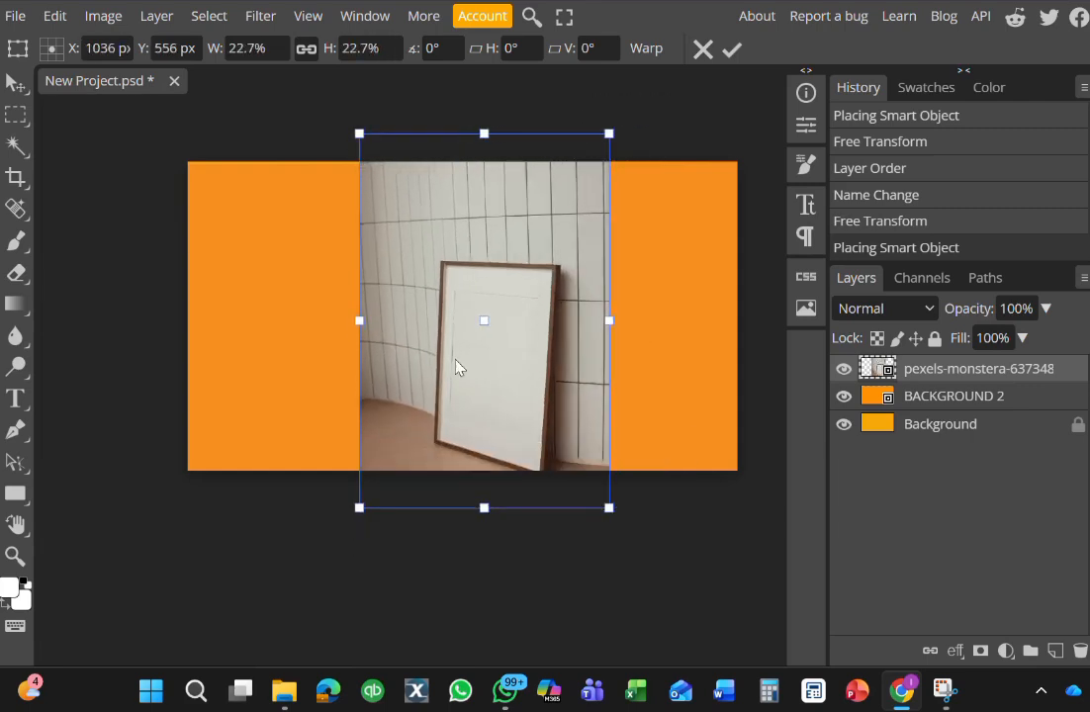
left_click_drag(430, 308, 416, 279)
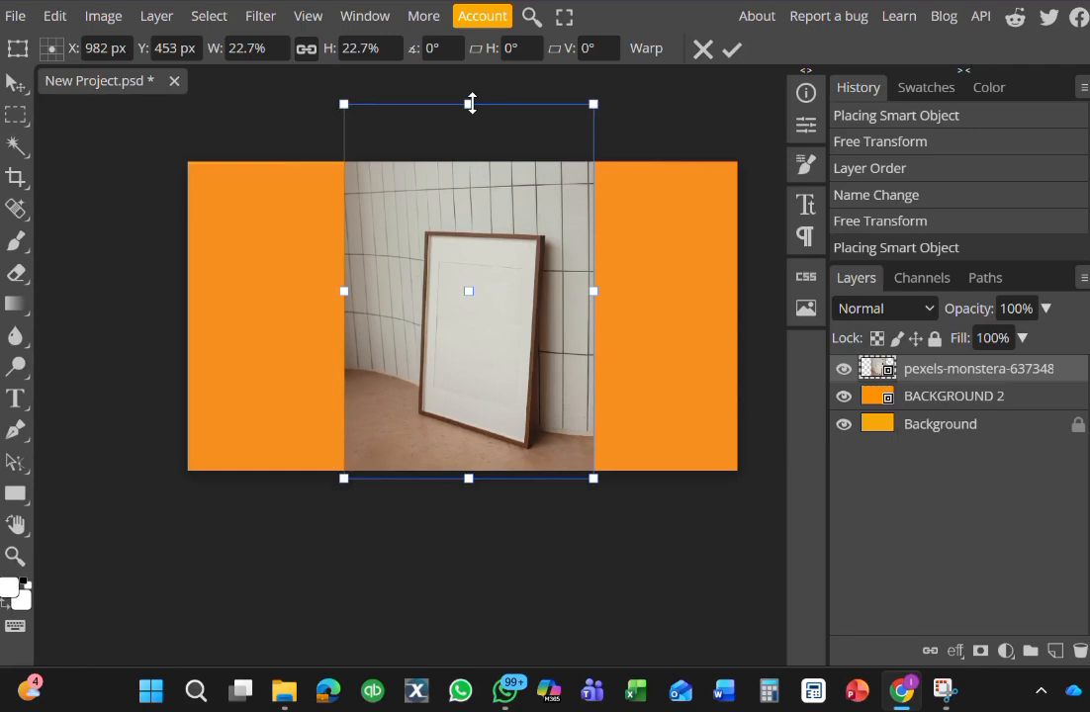
mouse_move(471, 103)
left_mouse_down()
mouse_move(470, 122)
mouse_move(470, 105)
left_mouse_up()
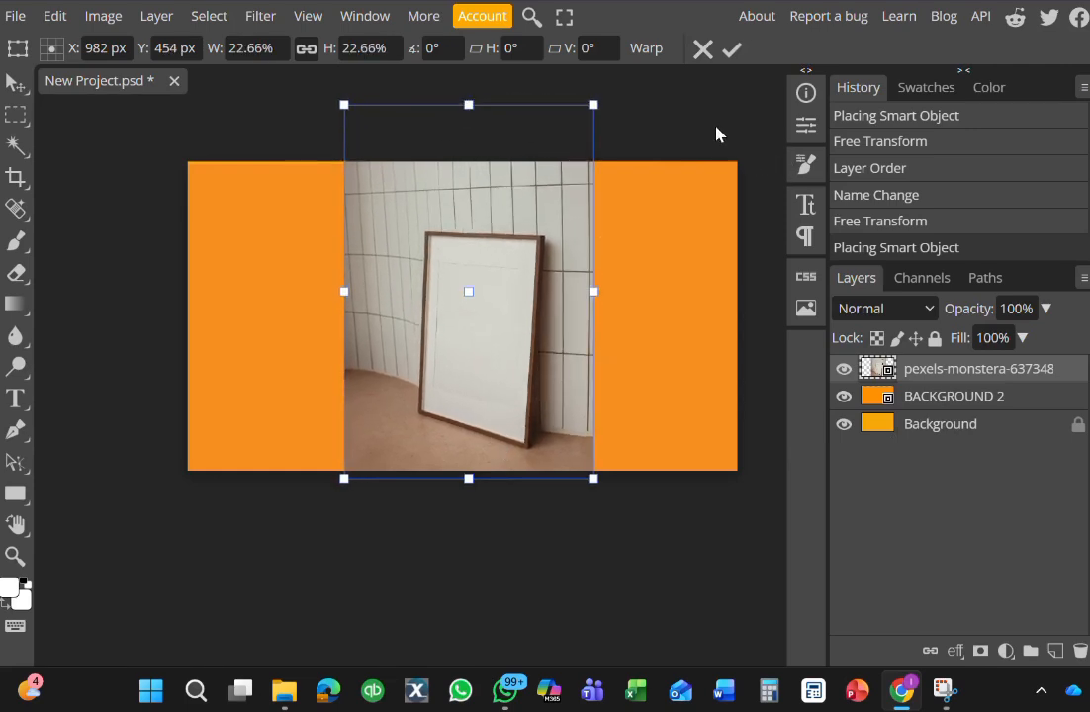
Place the FLYER image from File Explorer and scale it to about 23.22%, roughly the height of the picture frame in the photo
mouse_move(287, 698)
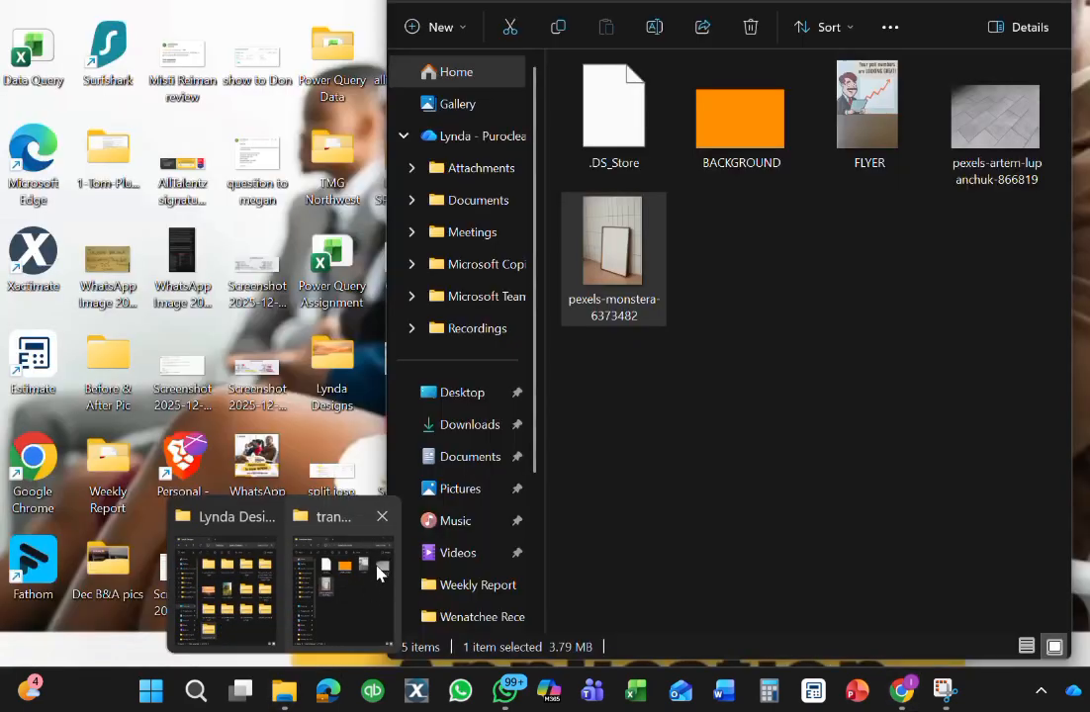
left_click(344, 583)
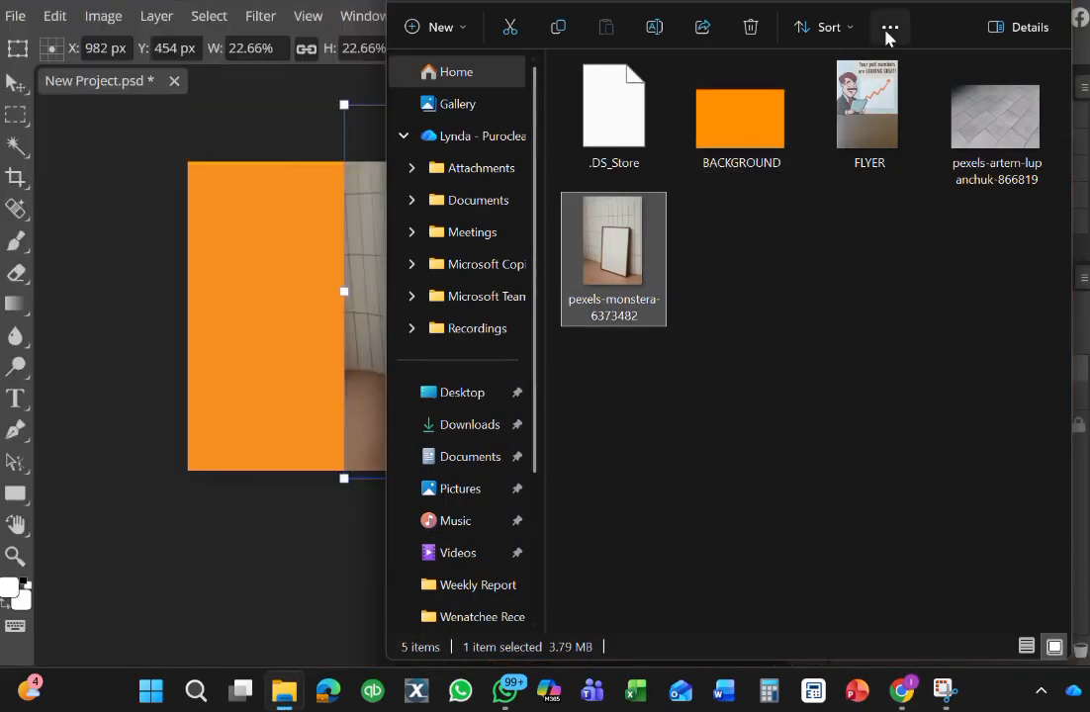
left_click_drag(872, 126, 284, 364)
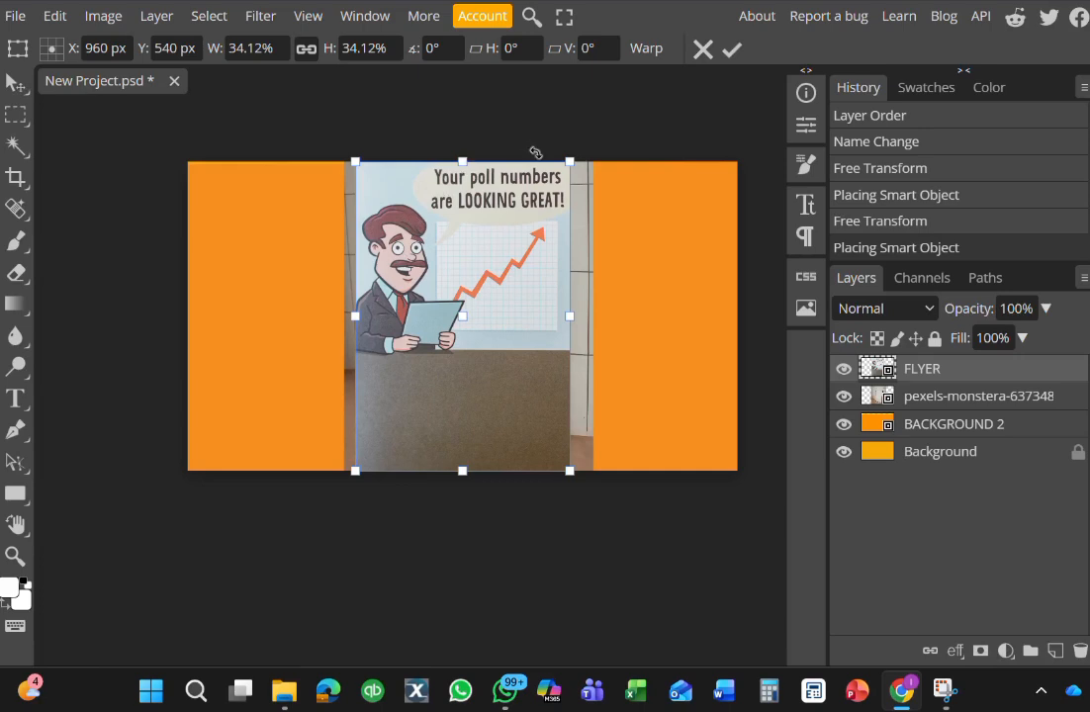
left_click_drag(571, 160, 530, 242)
left_click_drag(518, 472, 501, 444)
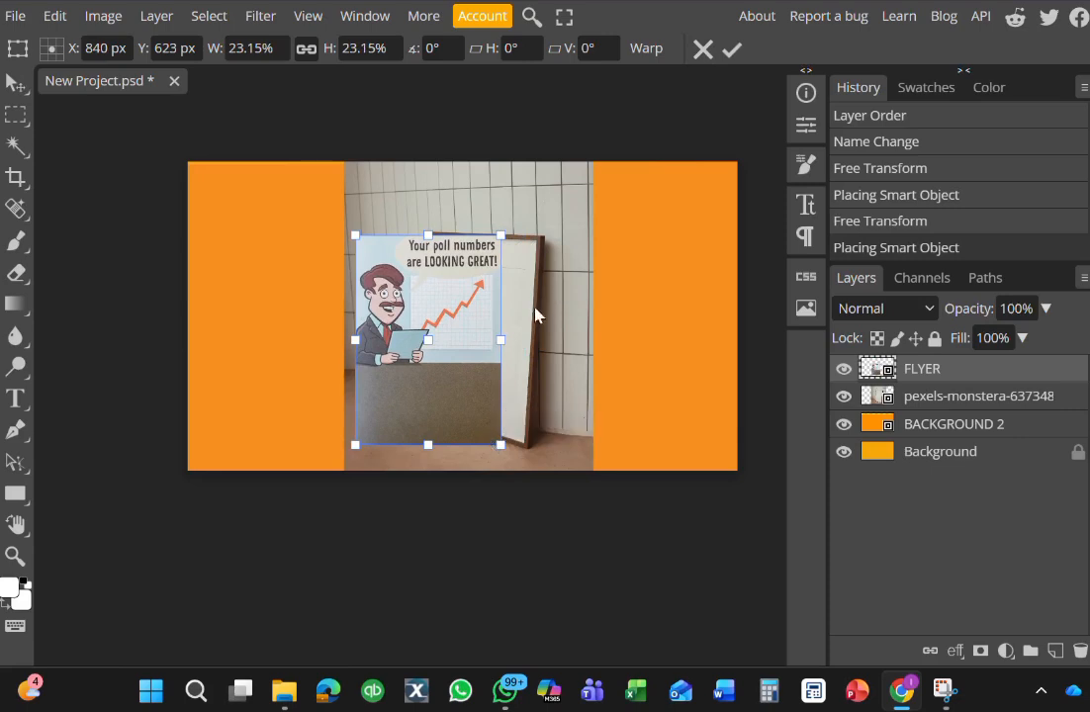
left_click_drag(501, 235, 503, 233)
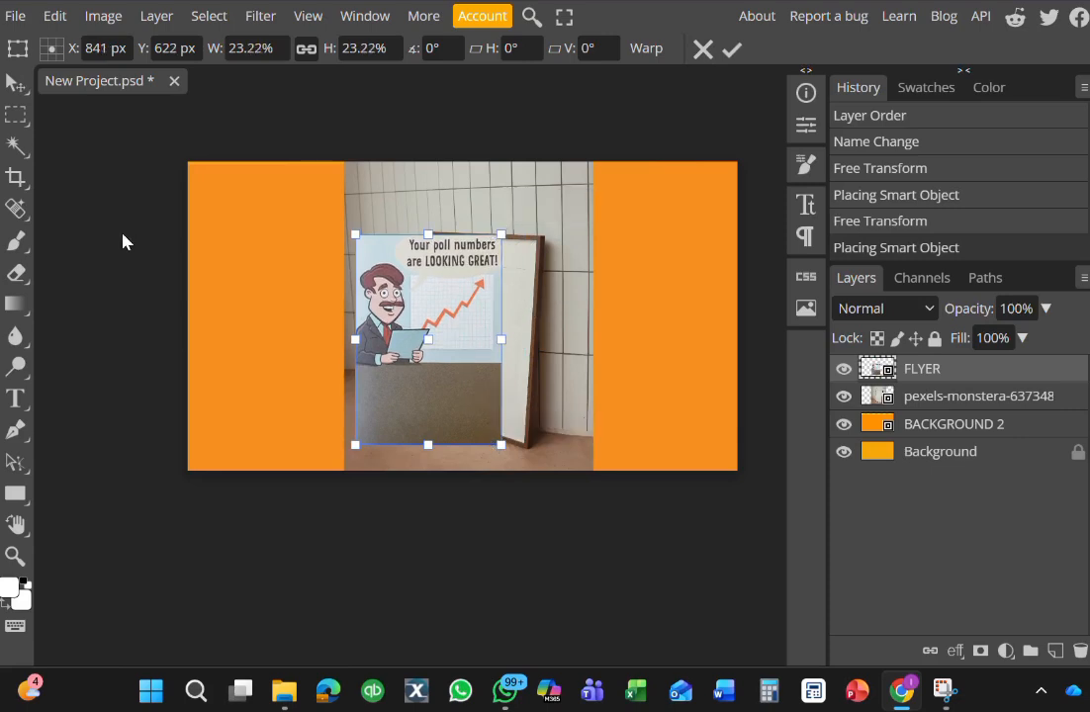
left_click(11, 16)
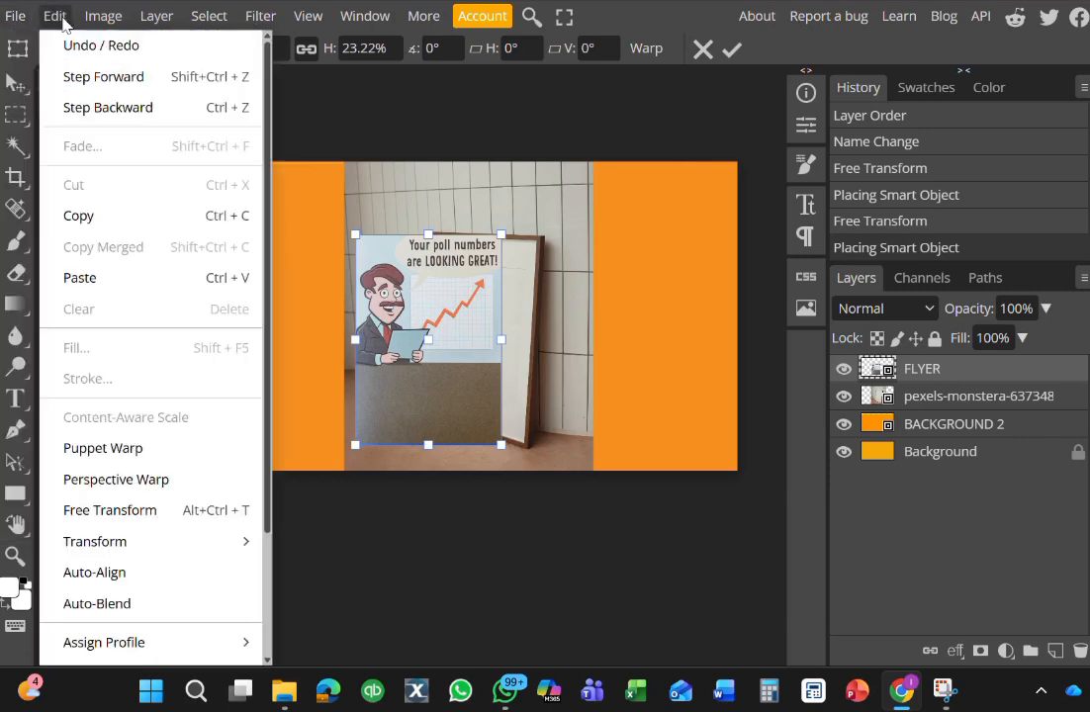
left_click(65, 24)
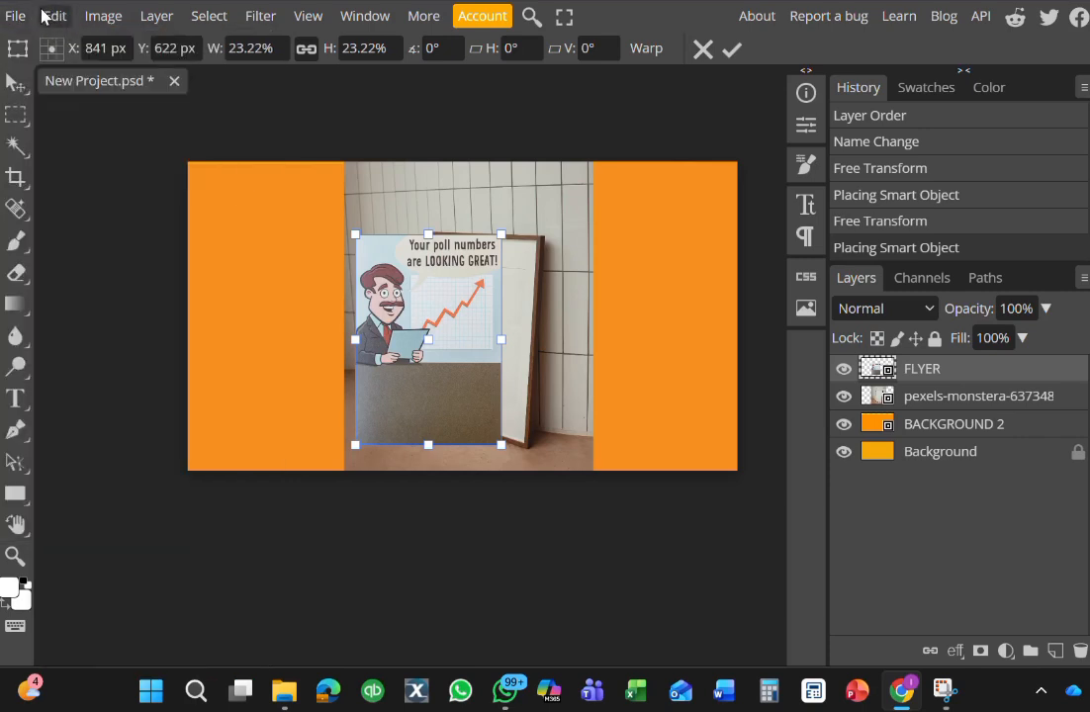
left_click(50, 15)
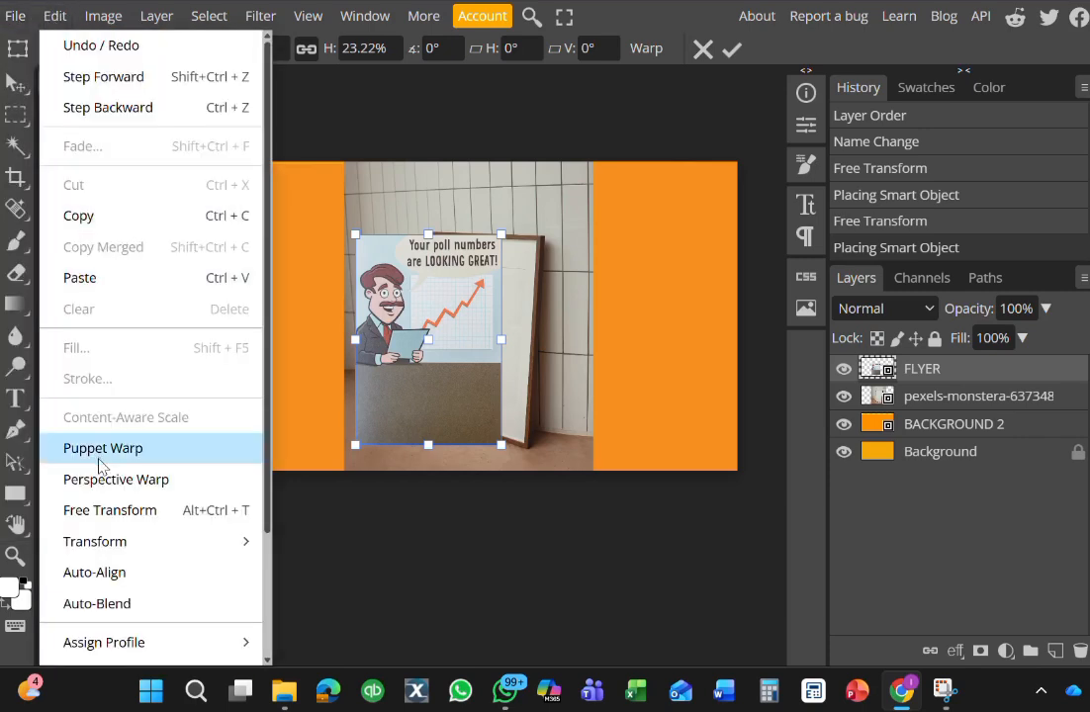
mouse_move(93, 546)
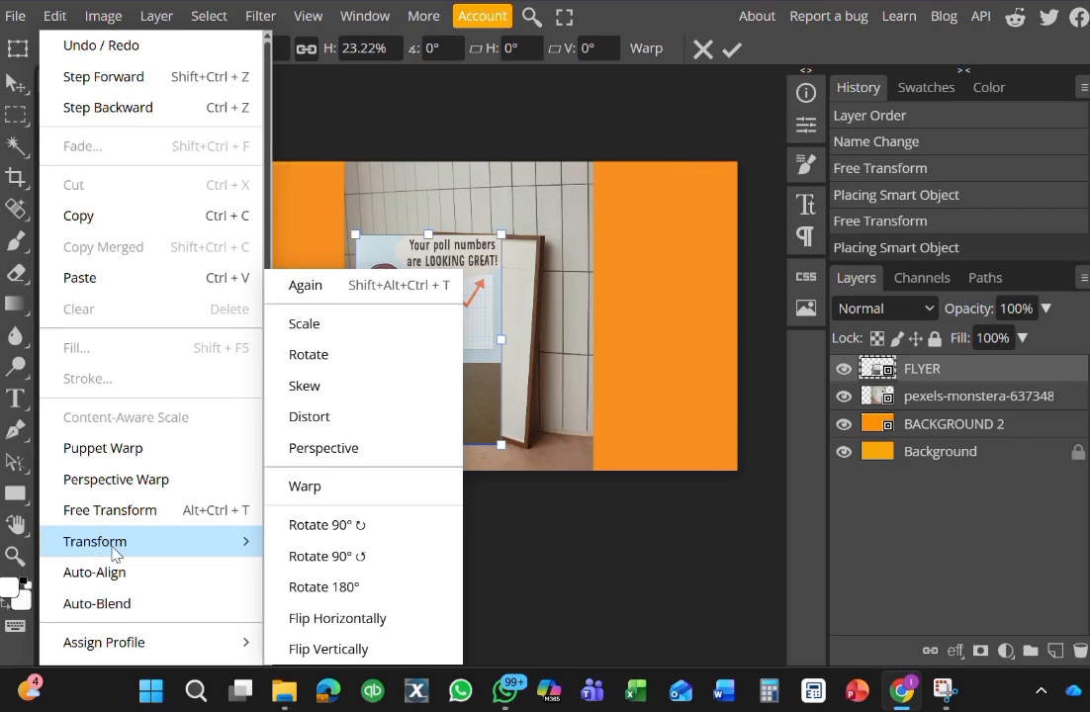
left_click(534, 107)
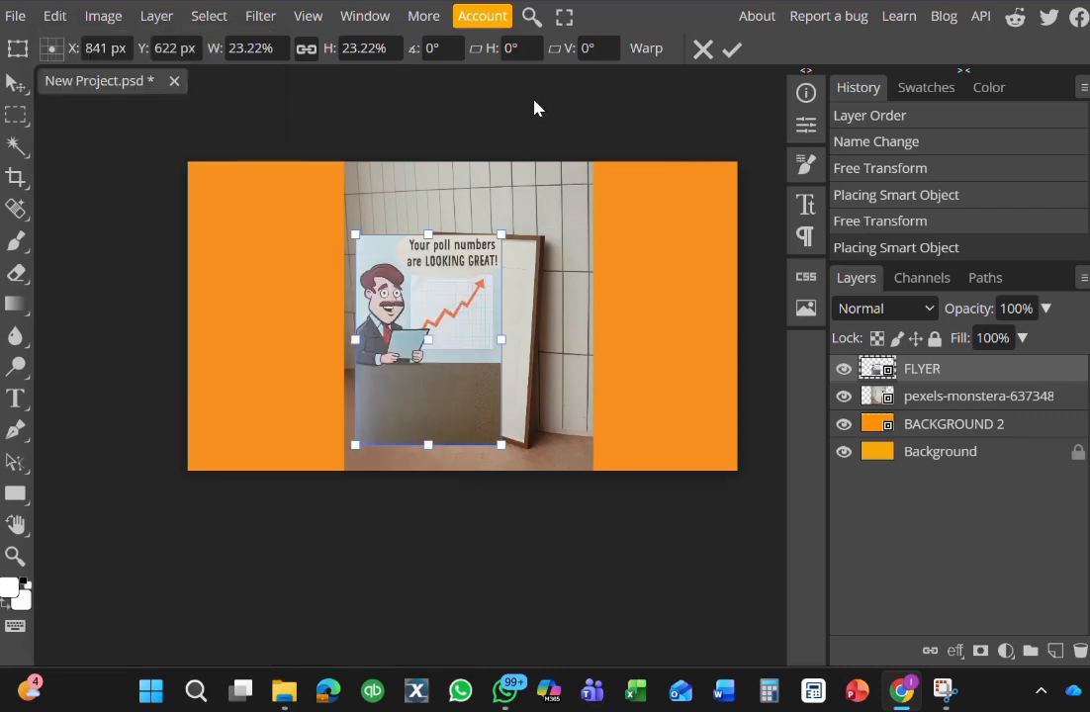
left_click(52, 18)
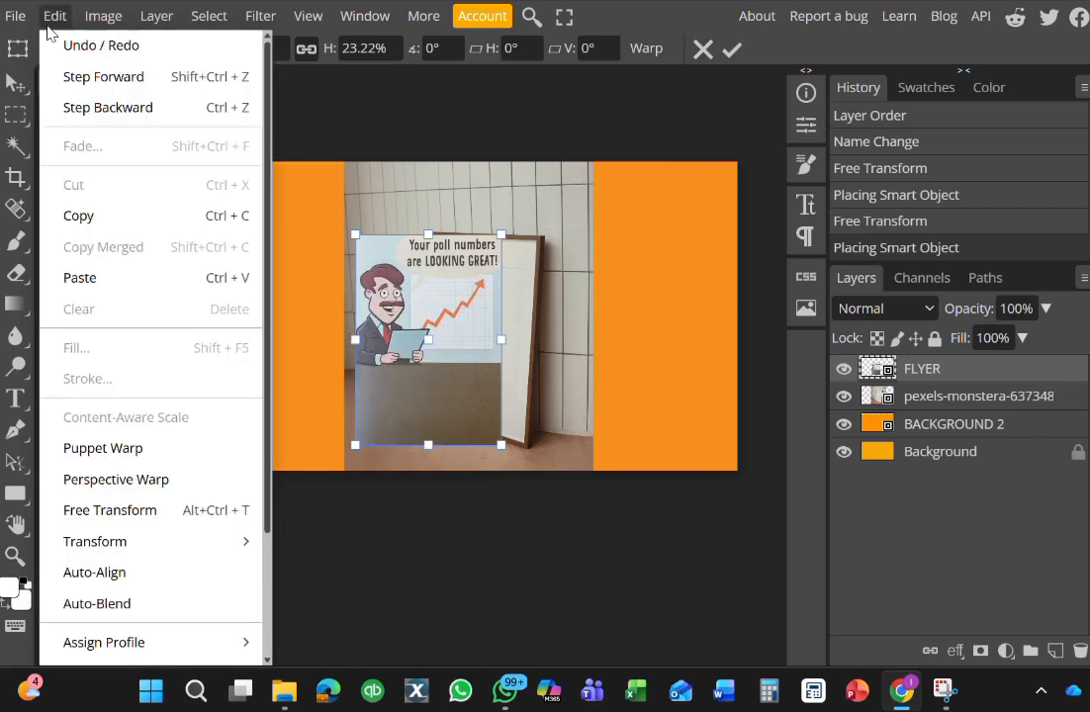
mouse_move(143, 548)
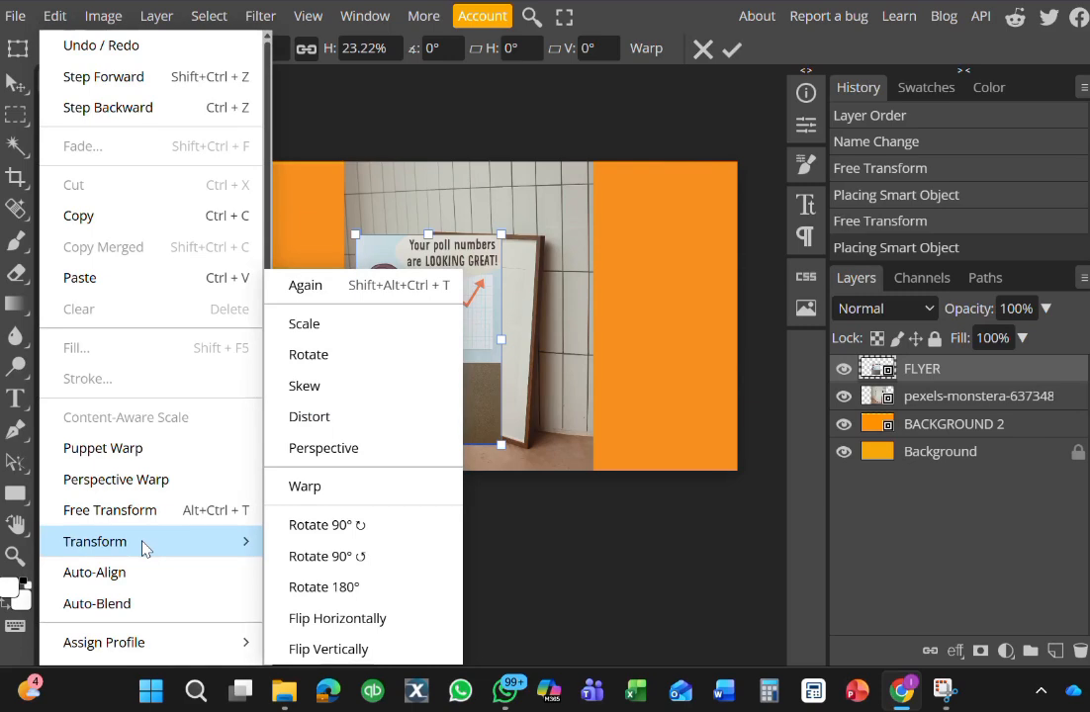
left_click(460, 111)
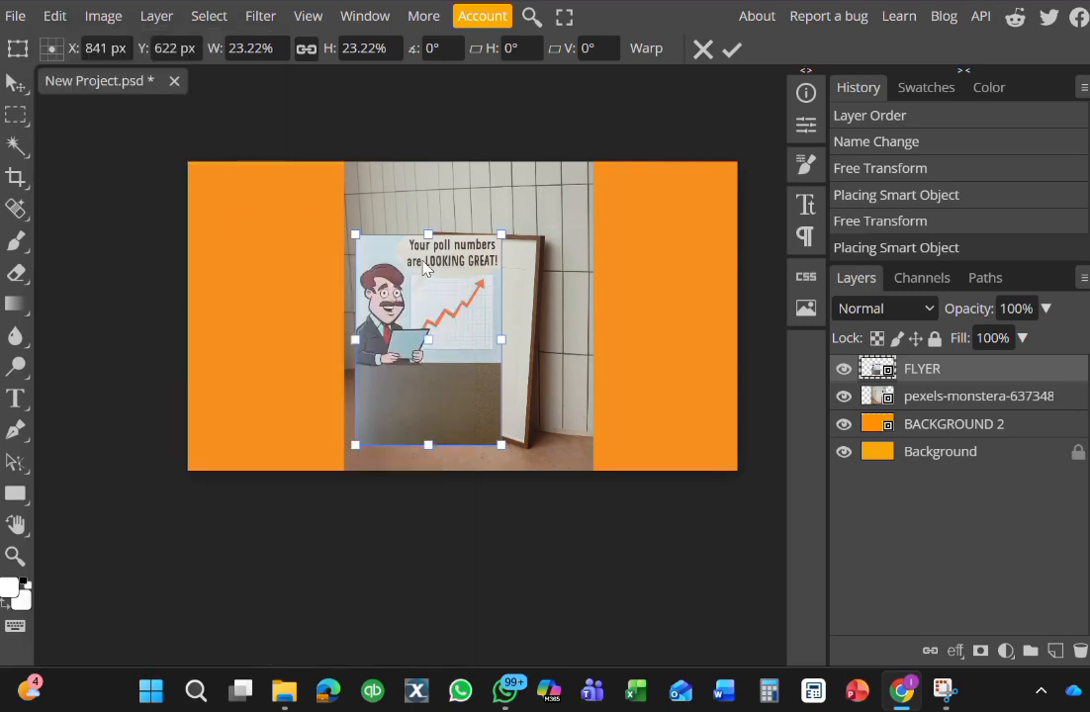
Apply the FLYER layer's scaling, then reselect the layer with its transform controls shown
left_click(737, 52)
left_click(338, 136)
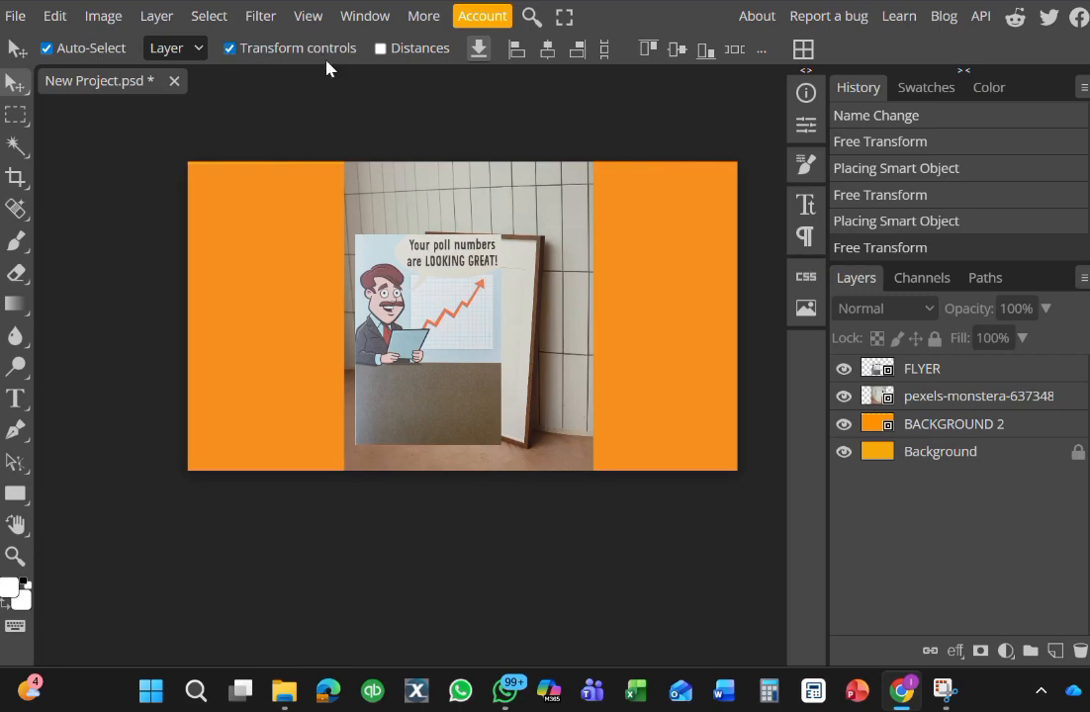
left_click(229, 48)
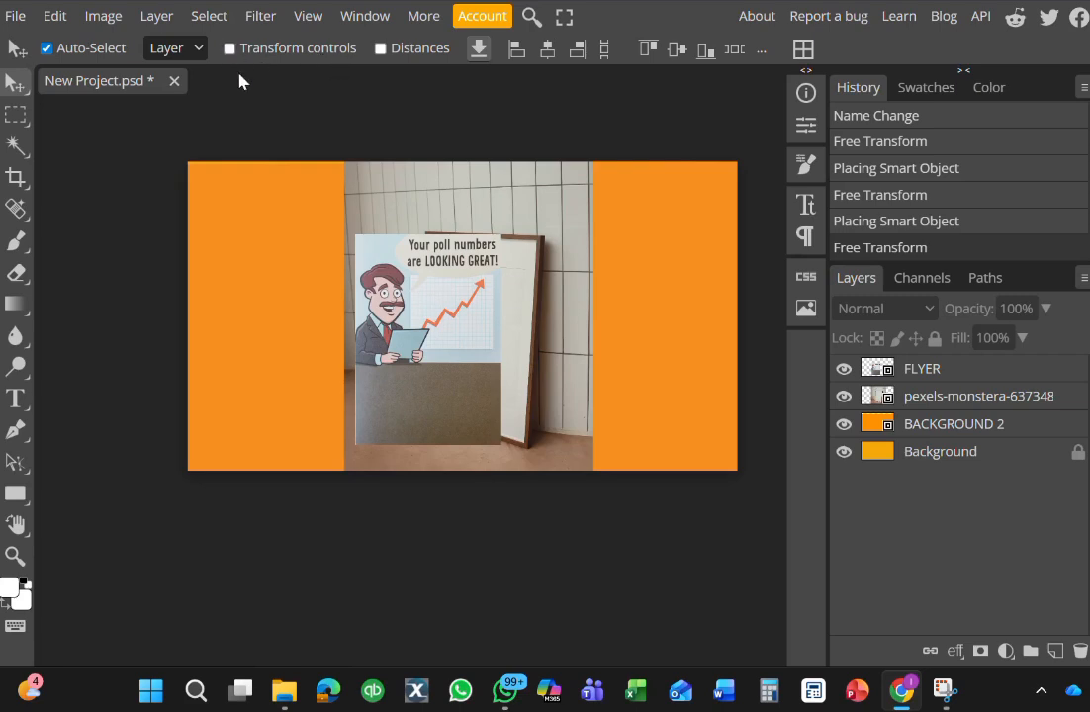
left_click(421, 278)
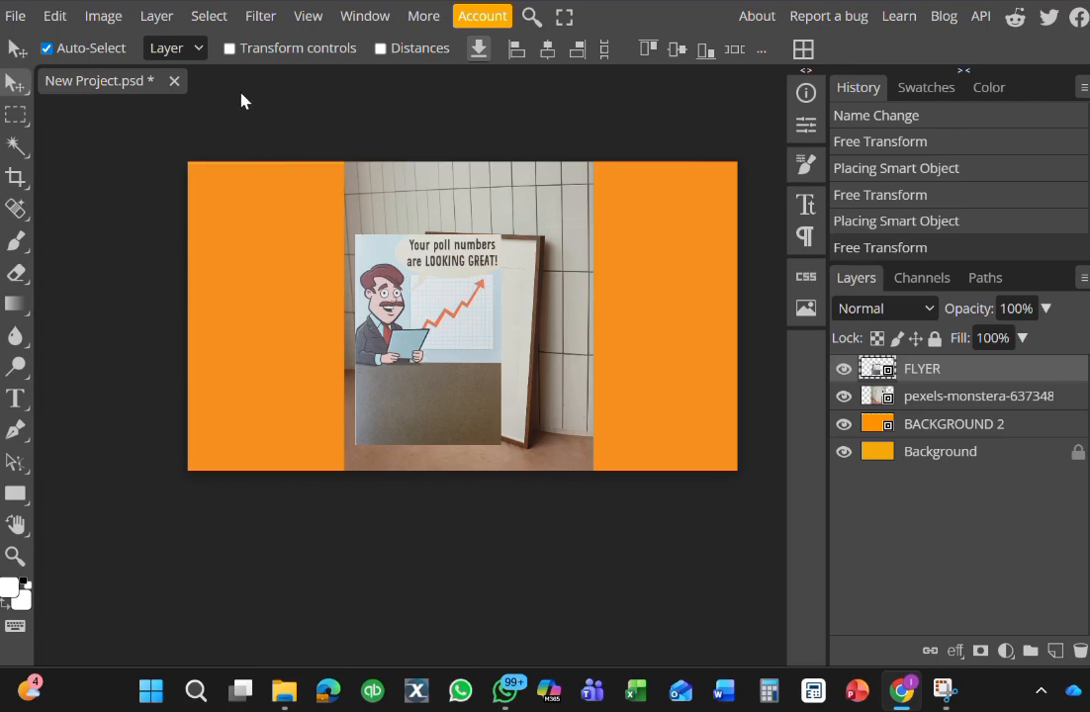
left_click(229, 49)
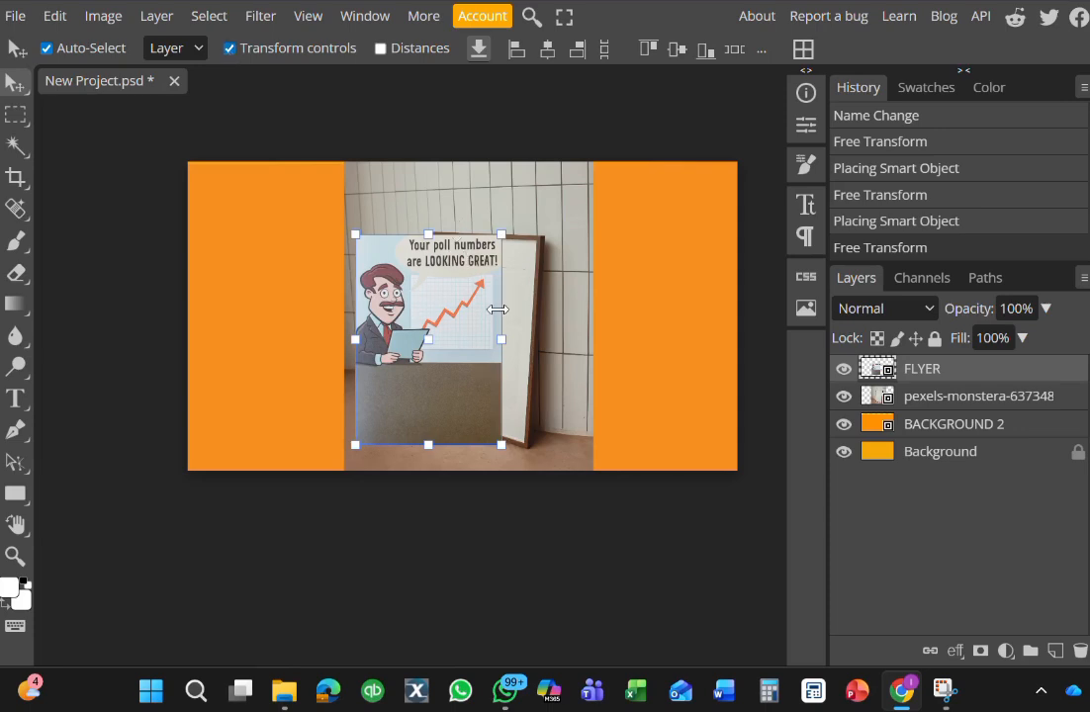
Distort the FLYER layer so its four corners meet the inner corners of the leaning picture frame in the photo
left_click(59, 20)
mouse_move(182, 550)
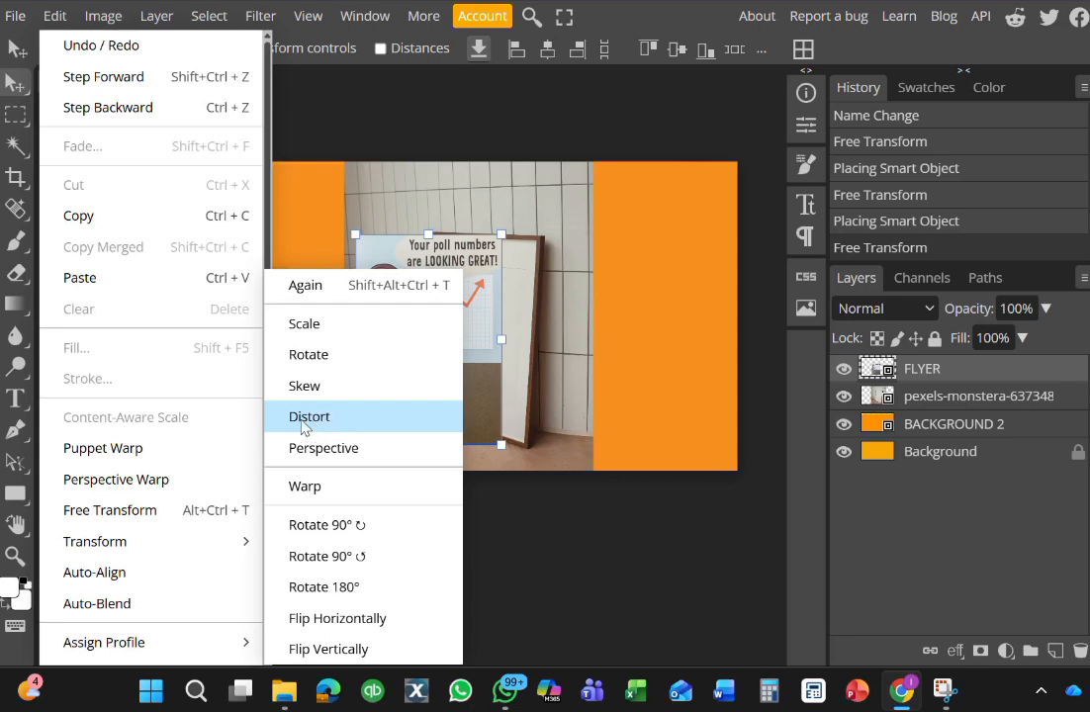
left_click(332, 426)
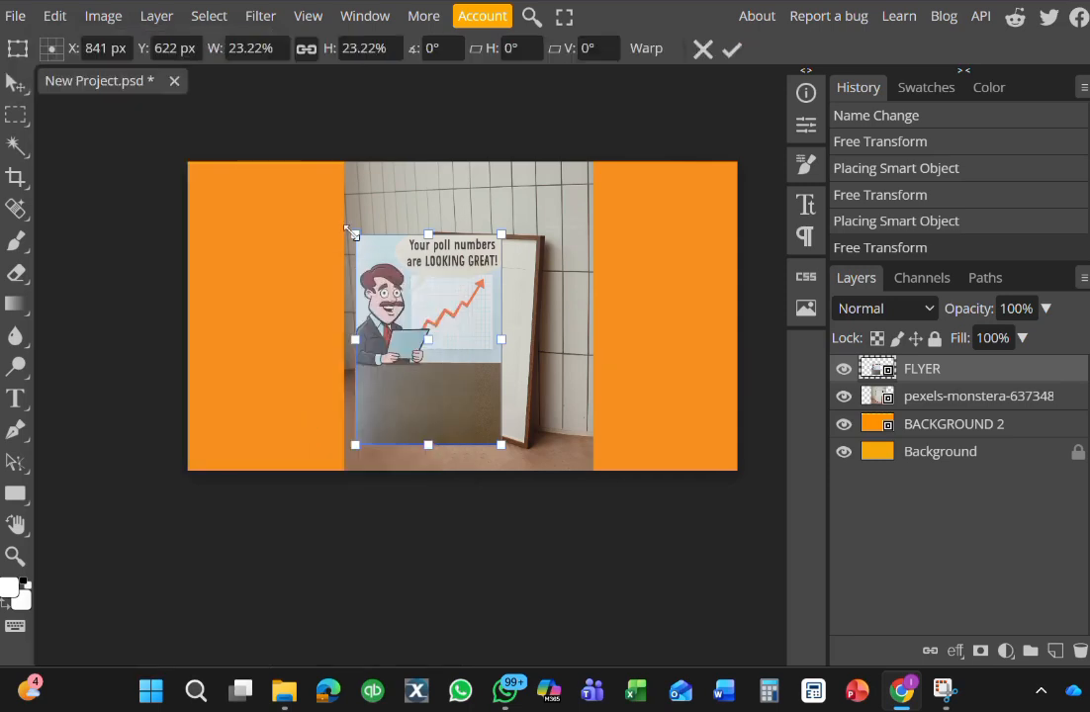
left_click_drag(502, 235, 537, 237)
left_click_drag(501, 444, 523, 438)
left_click_drag(355, 235, 427, 234)
left_click_drag(355, 445, 422, 411)
left_click_drag(525, 440, 524, 445)
left_click_drag(537, 239, 530, 237)
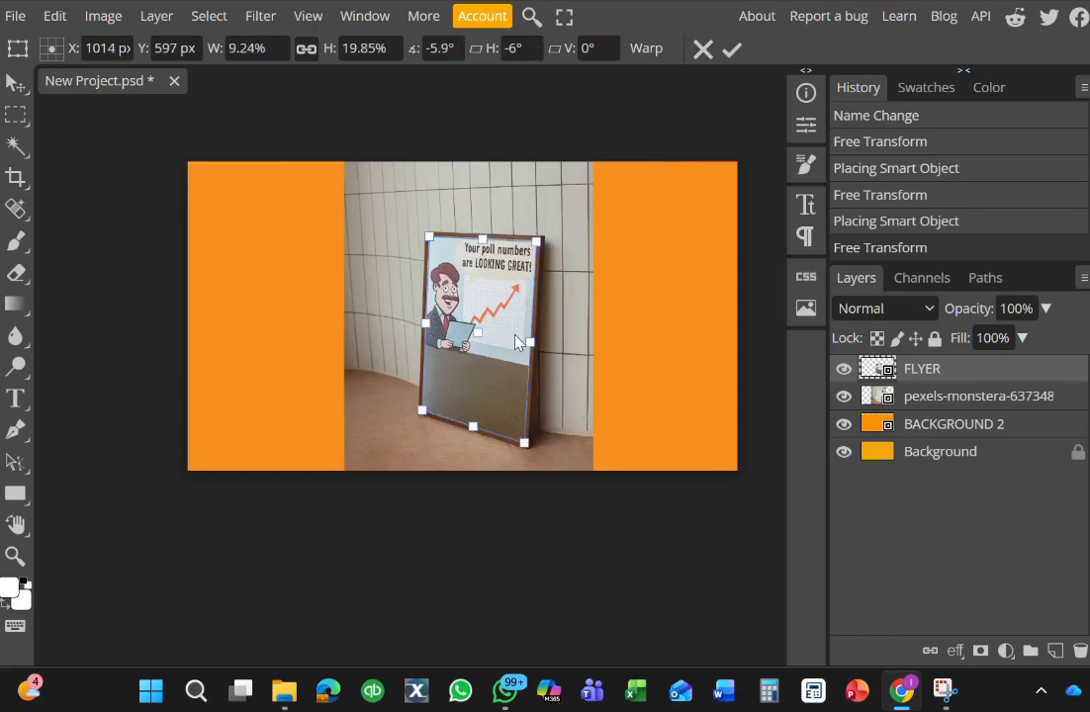
left_click_drag(529, 341, 532, 352)
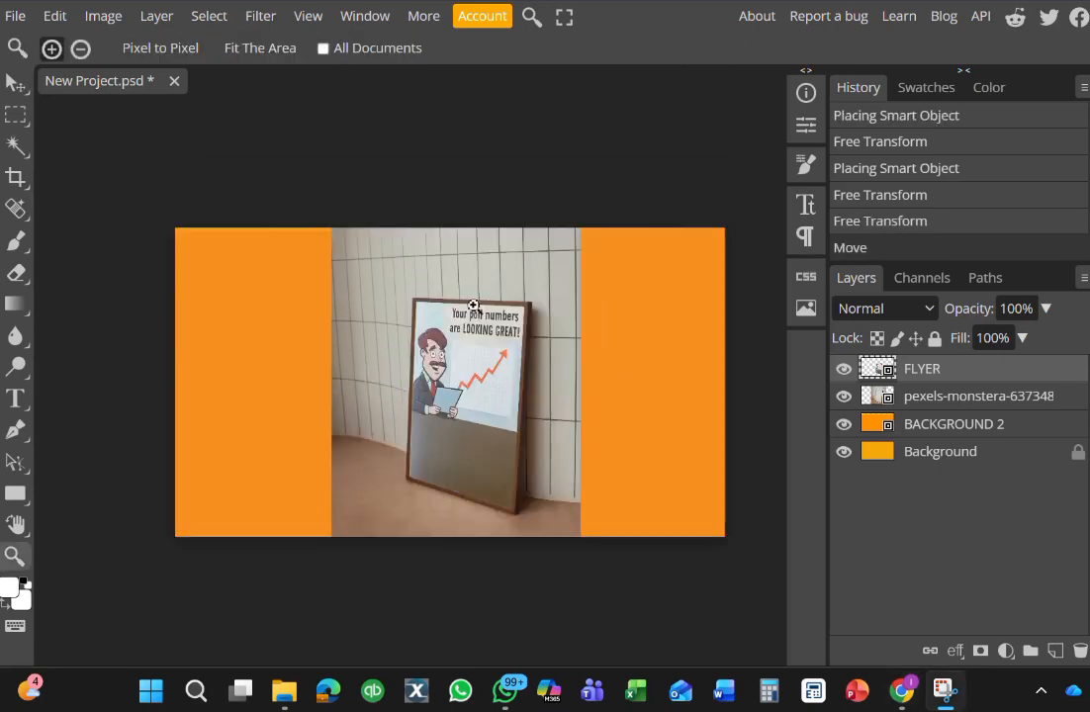
Examine up close how the distorted flyer fits the picture frame along its upper, lower and side edges
left_click(474, 307)
left_click(474, 300, "alt")
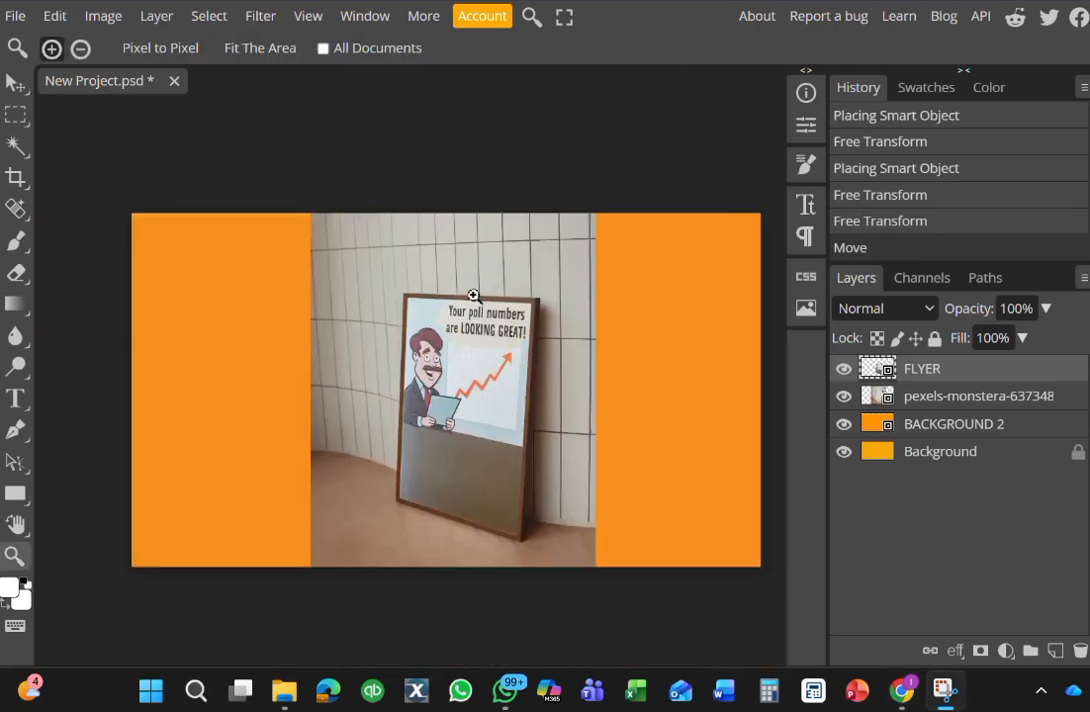
scroll(473, 294, "up", 3)
scroll(474, 295, "down", 4)
scroll(474, 294, "up", 7)
scroll(473, 293, "down", 7)
scroll(474, 292, "up", 3)
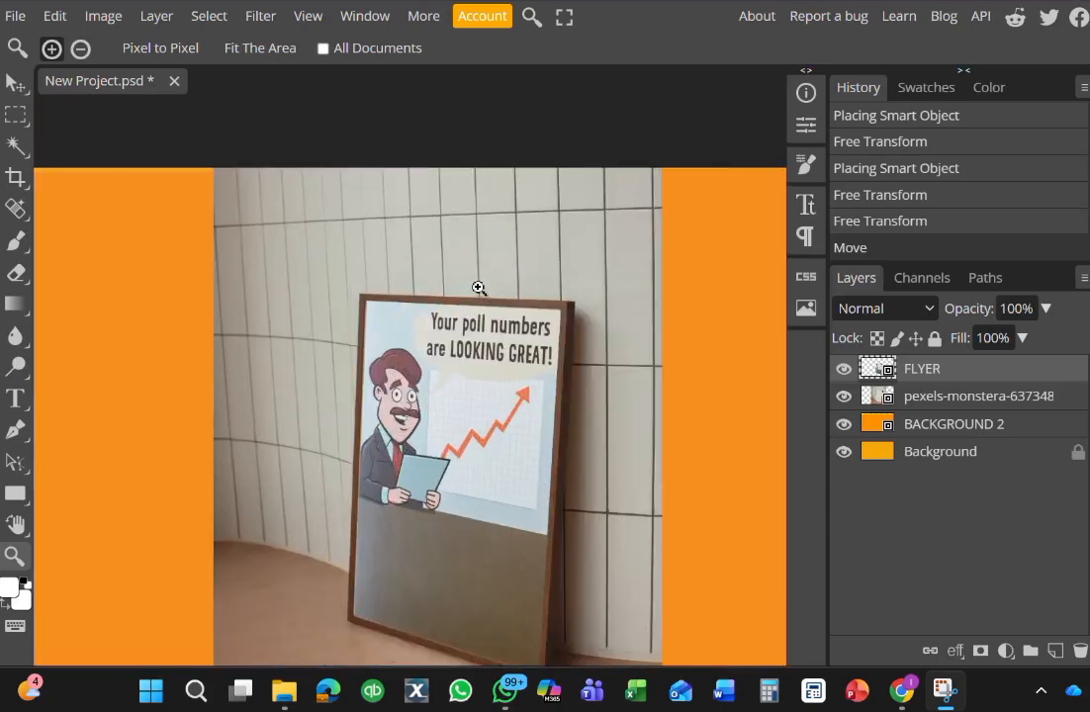
scroll(478, 287, "down", 1)
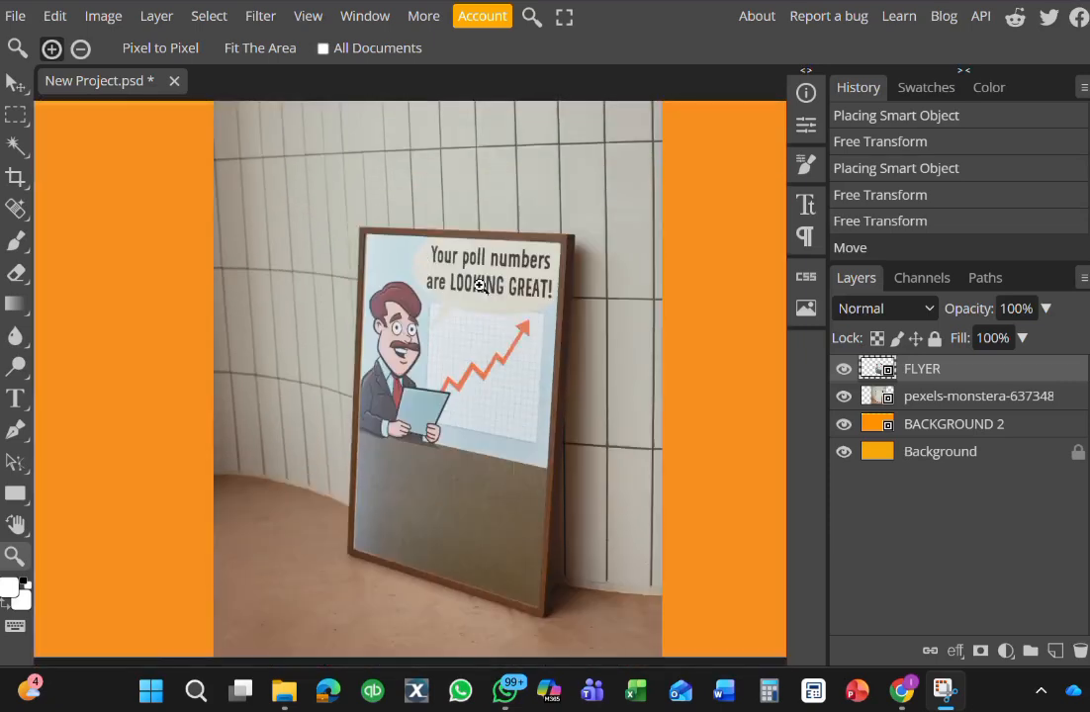
scroll(478, 286, "up", 2)
scroll(478, 286, "down", 2)
scroll(479, 286, "up", 2)
scroll(467, 290, "down", 2)
scroll(467, 289, "up", 4)
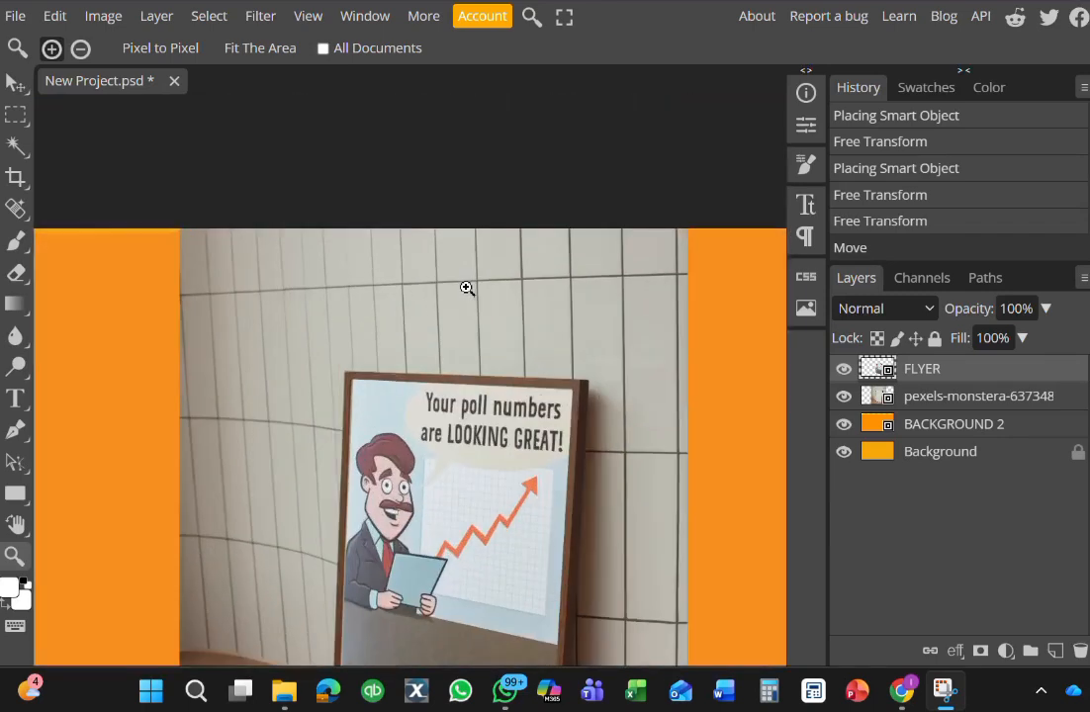
scroll(467, 288, "down", 2)
scroll(467, 288, "down", 3)
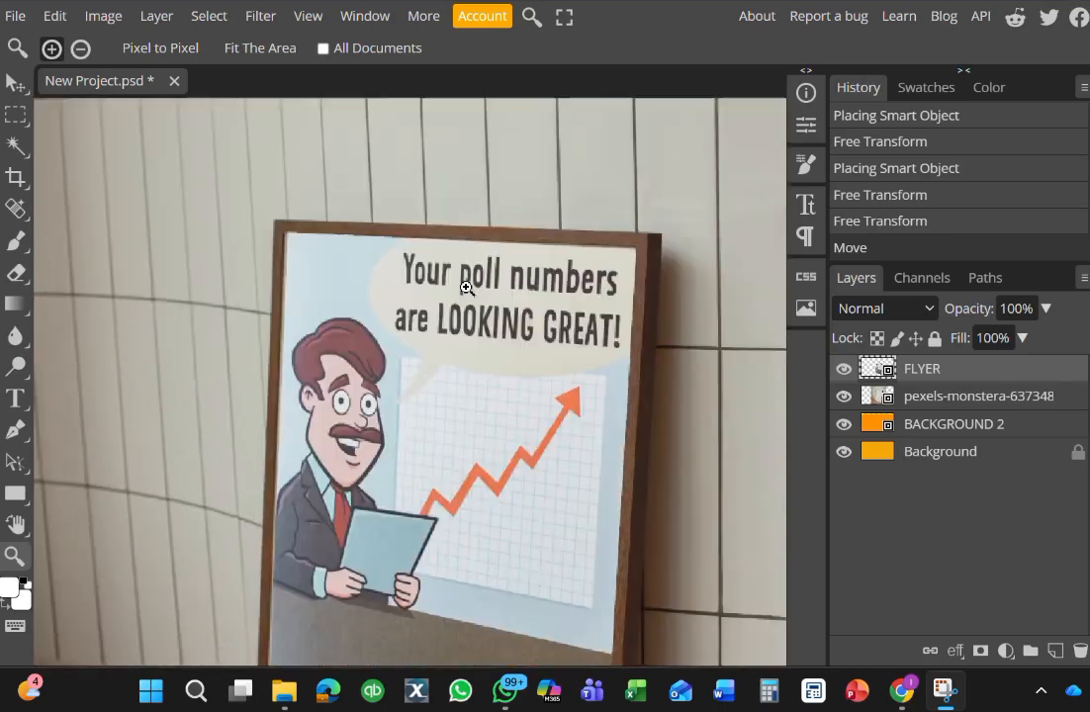
scroll(467, 287, "down", 4)
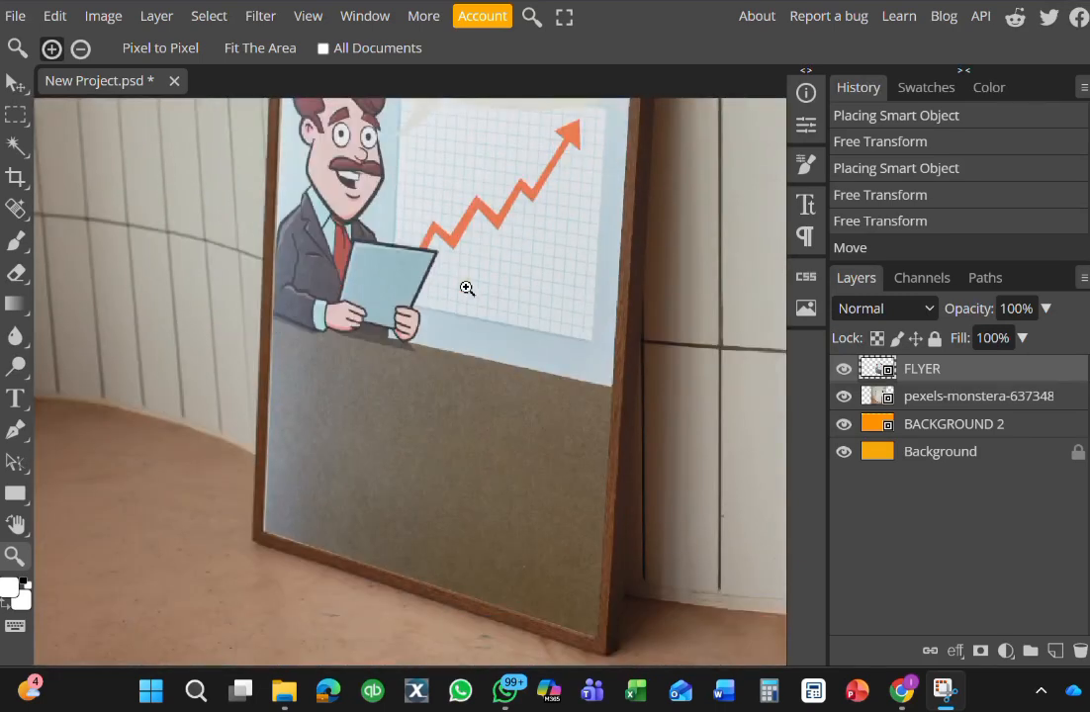
scroll(466, 288, "up", 2)
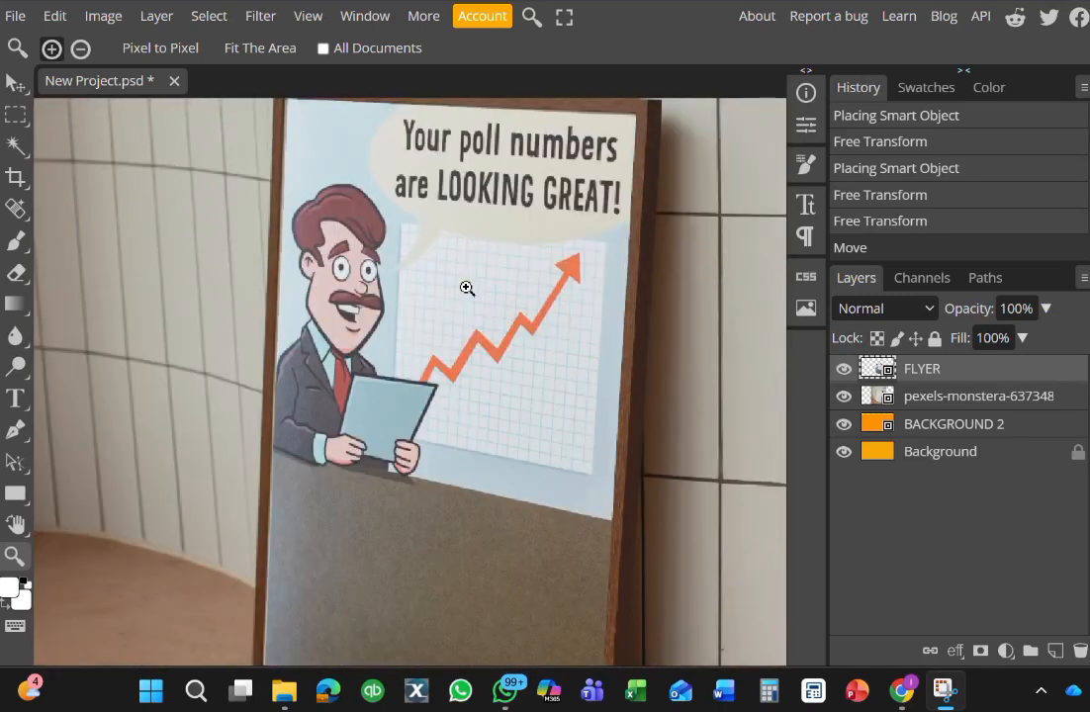
scroll(467, 288, "up", 1)
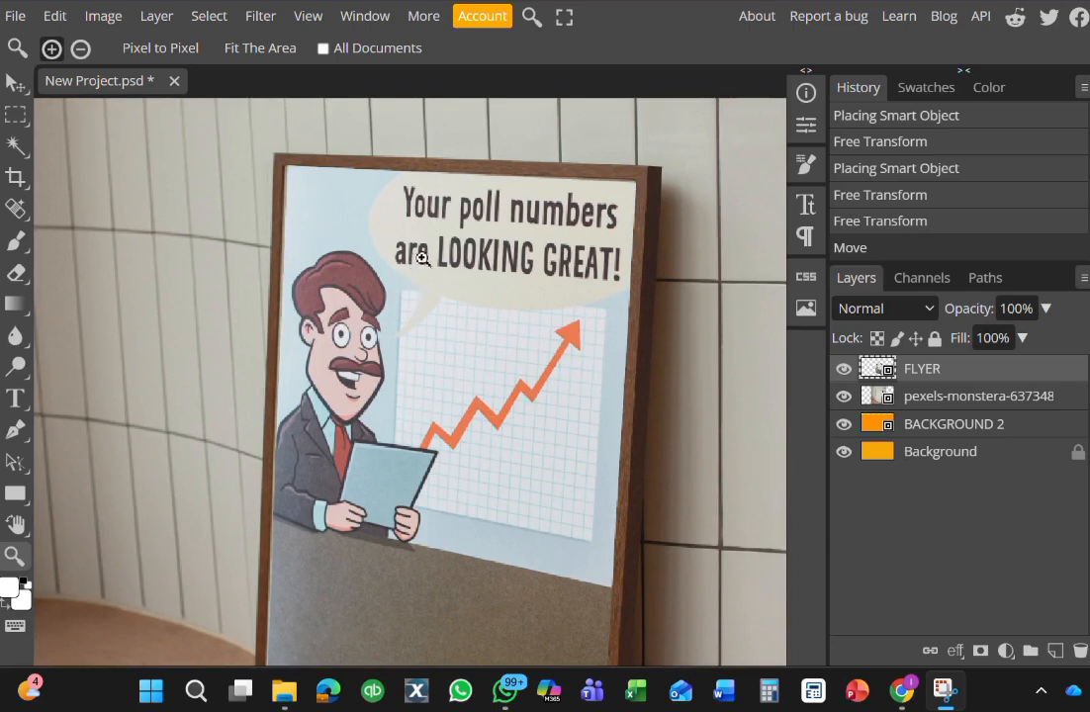
scroll(645, 237, "down", 3)
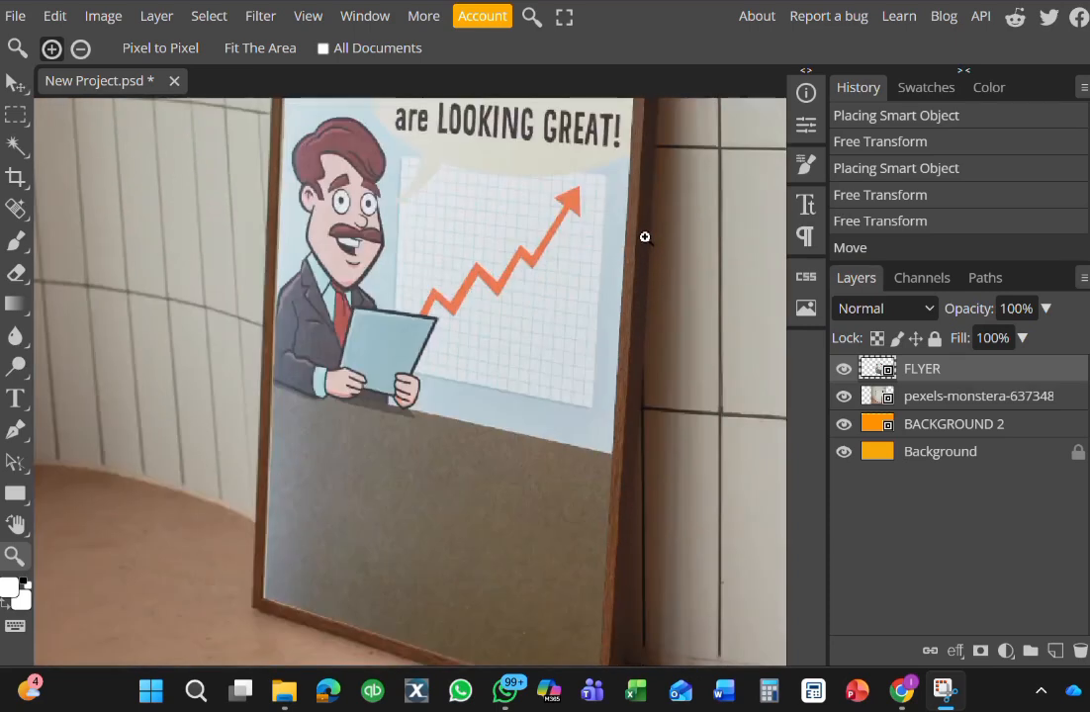
scroll(645, 236, "down", 1)
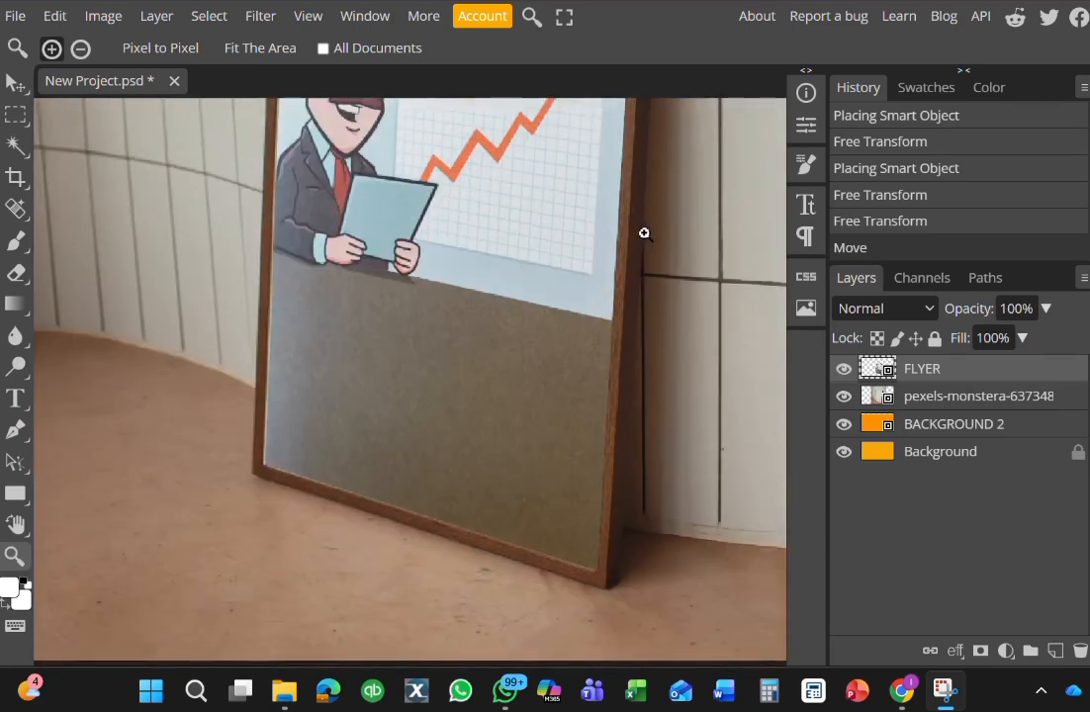
scroll(644, 232, "up", 2)
scroll(644, 232, "up", 1)
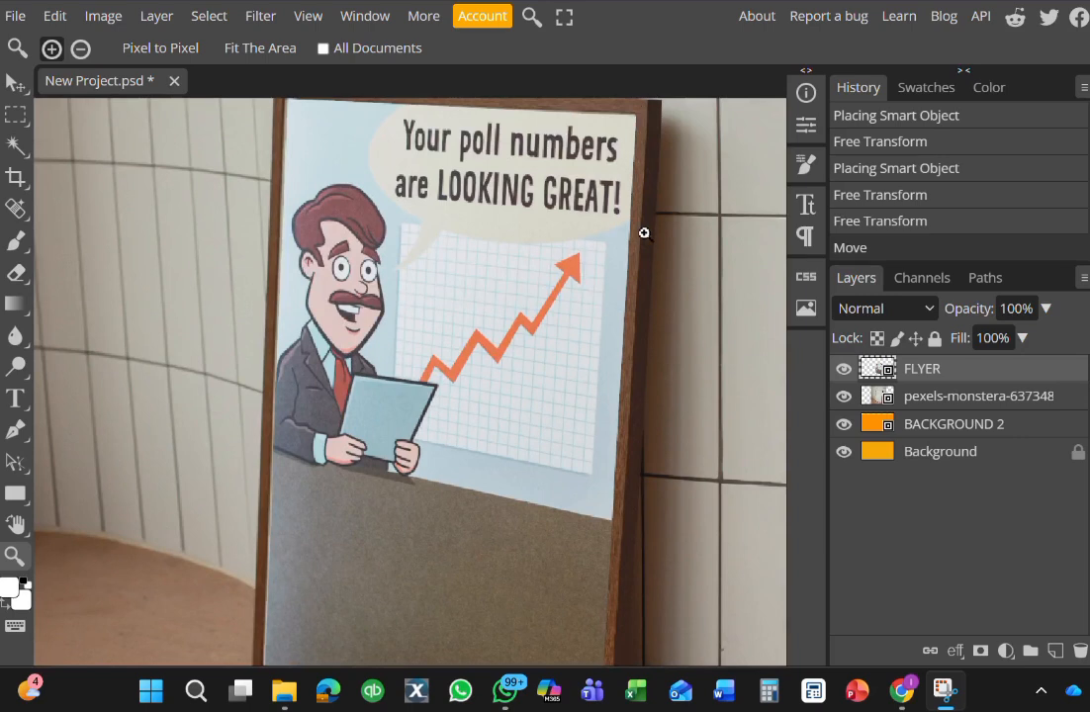
scroll(644, 232, "down", 1)
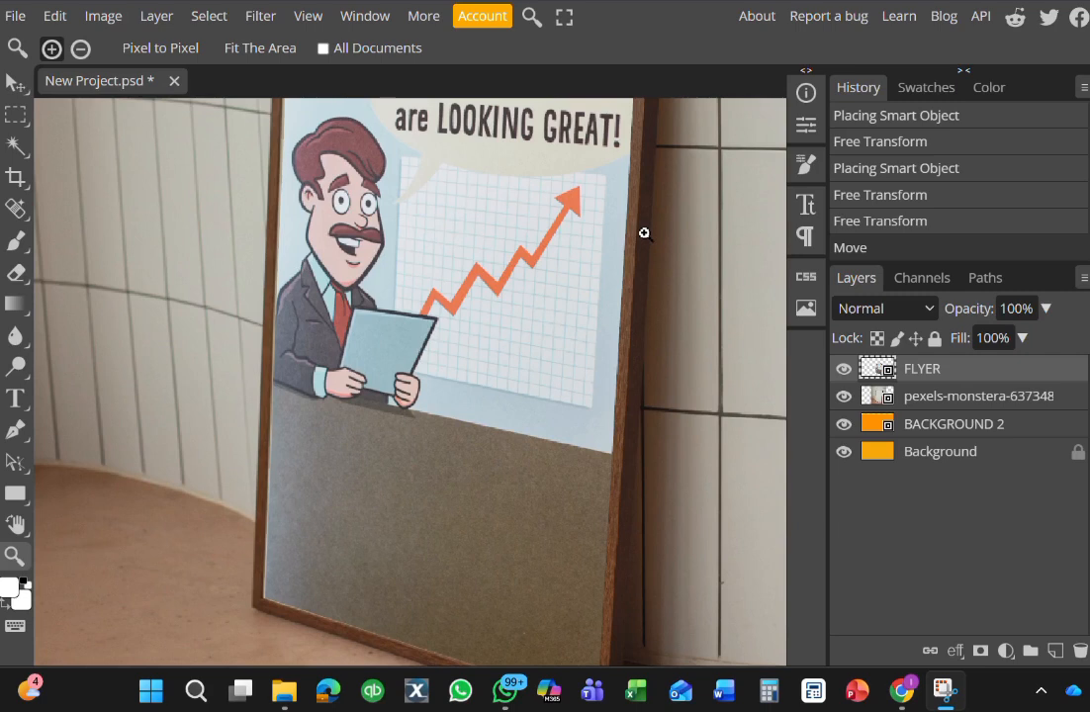
scroll(644, 234, "down", 1)
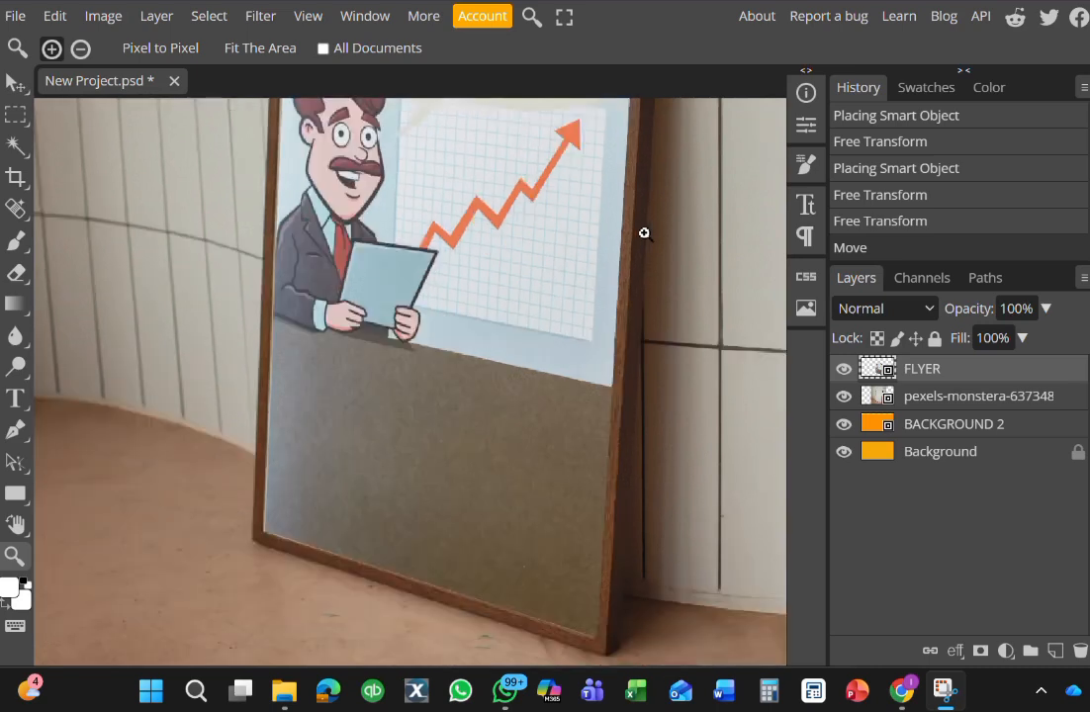
scroll(644, 233, "down", 2)
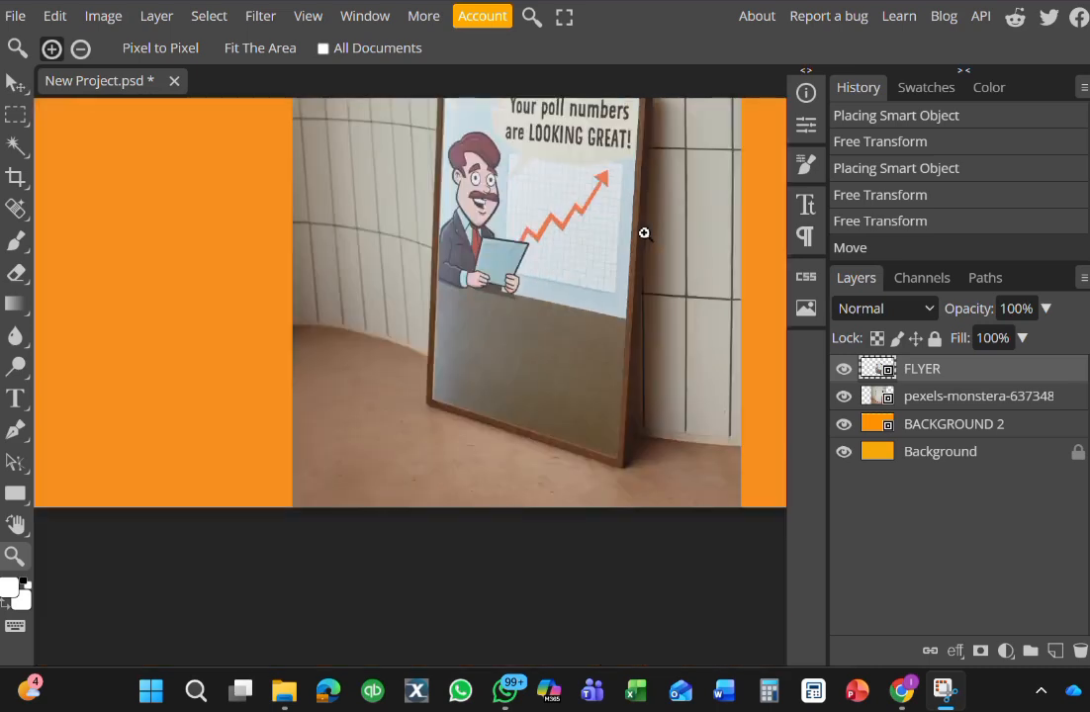
scroll(644, 234, "up", 1)
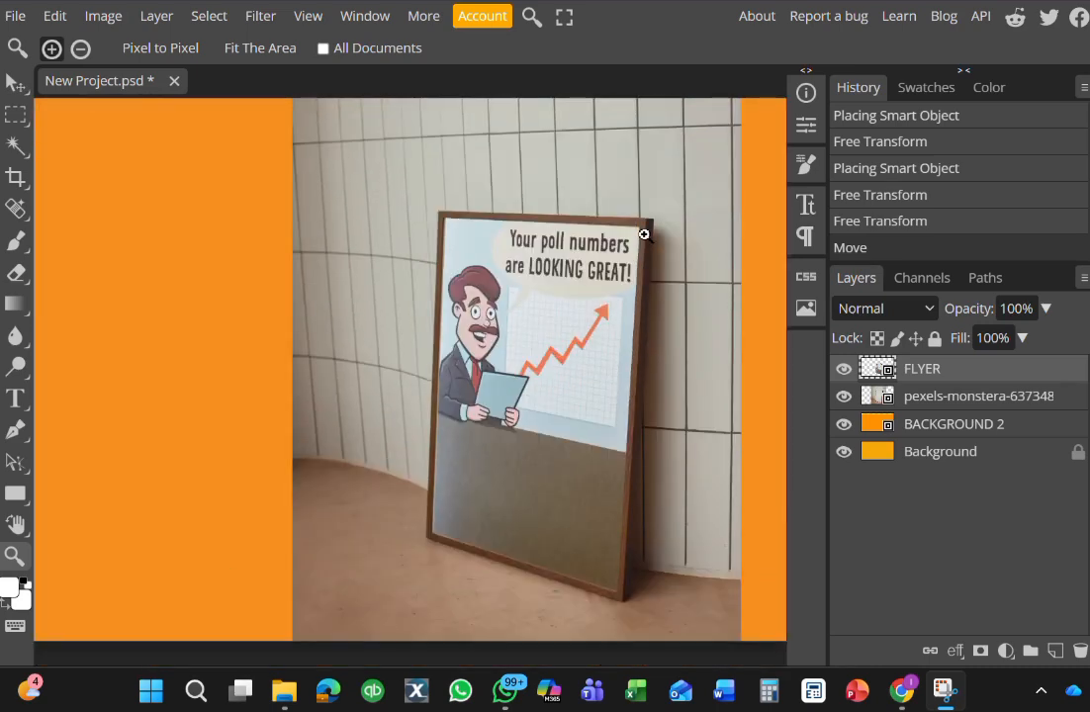